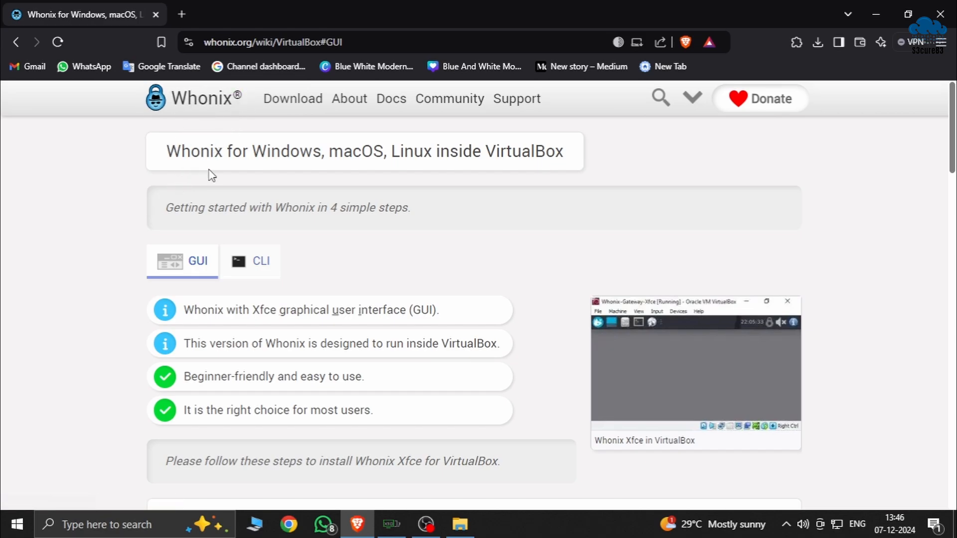
Go to the Whonix home page and look over the operating systems Whonix is available for
scroll(255, 199, "down", 2)
scroll(255, 199, "down", 2)
scroll(255, 294, "up", 4)
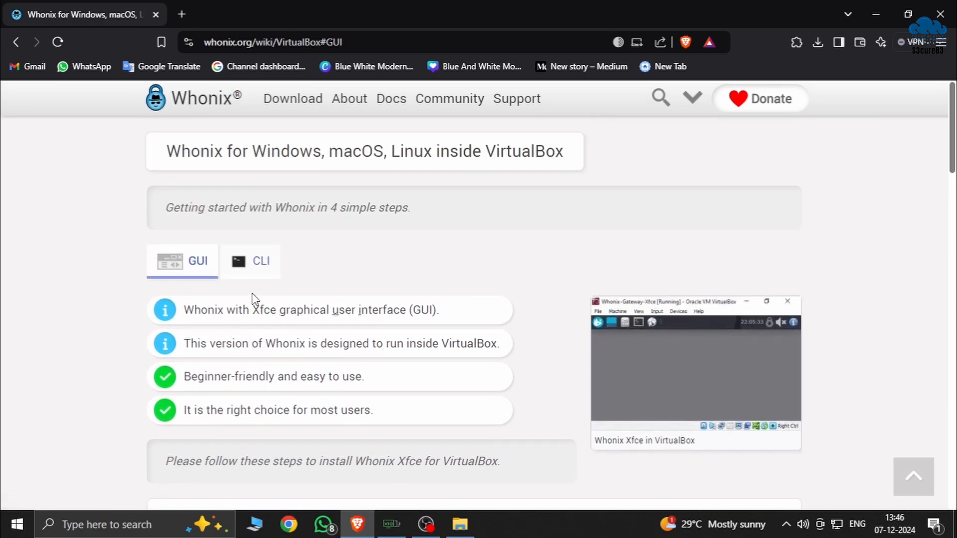
left_click(204, 113)
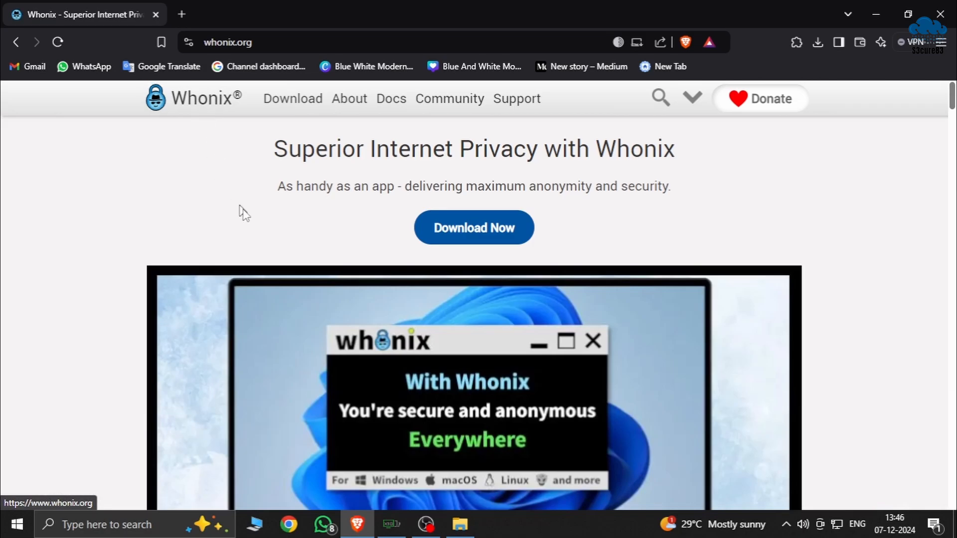
scroll(349, 274, "down", 3)
scroll(329, 284, "down", 10)
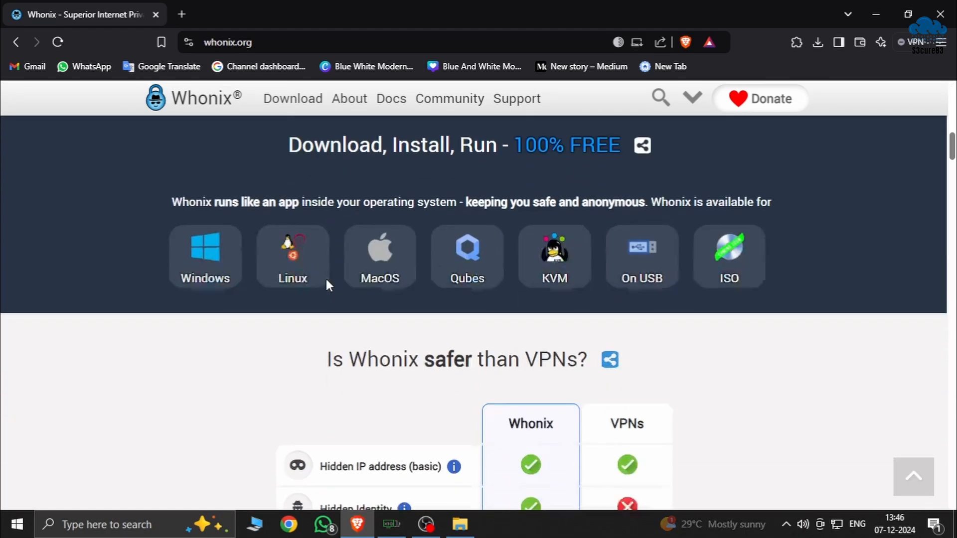
scroll(508, 299, "up", 8)
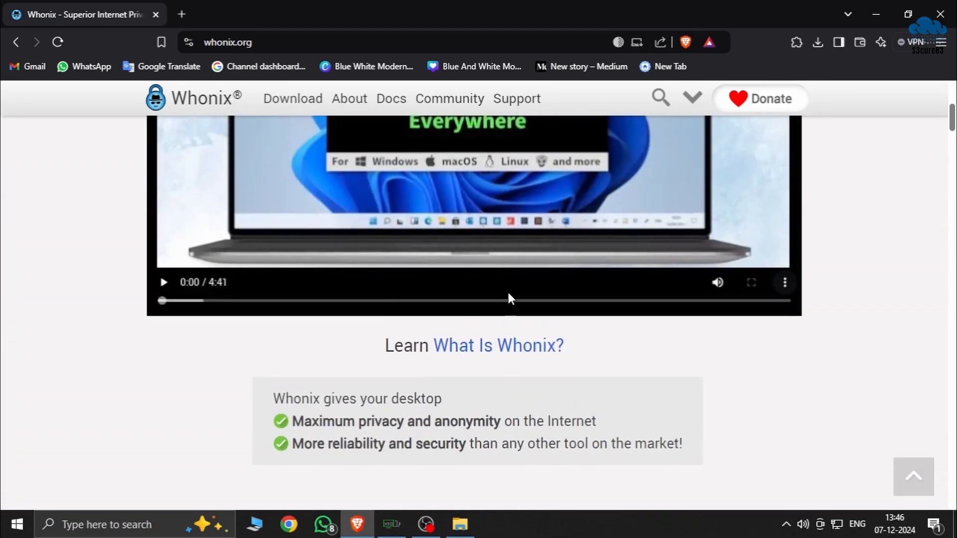
Open the Whonix for VirtualBox page, find the Xfce download and check the recent downloads for the Whonix OVA file
mouse_move(315, 108)
left_click(326, 256)
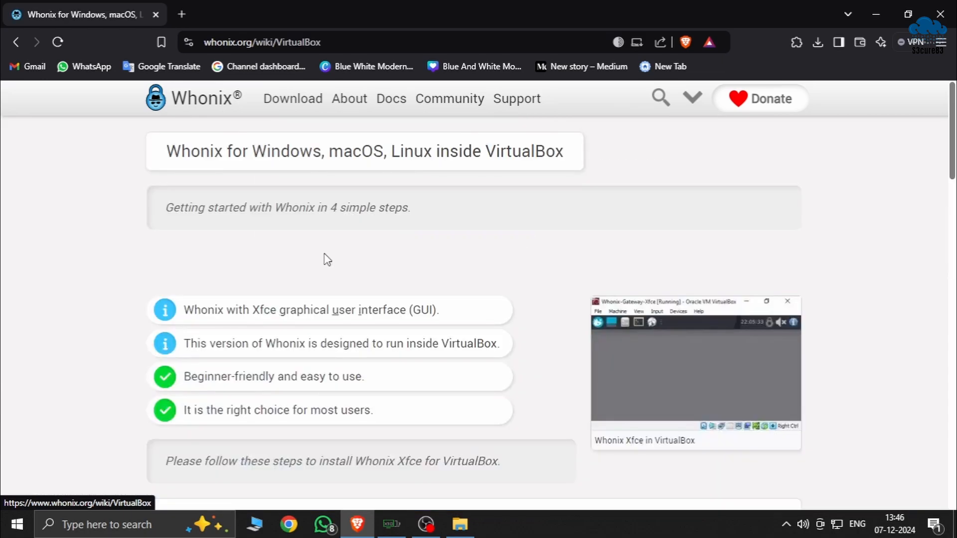
scroll(303, 254, "down", 7)
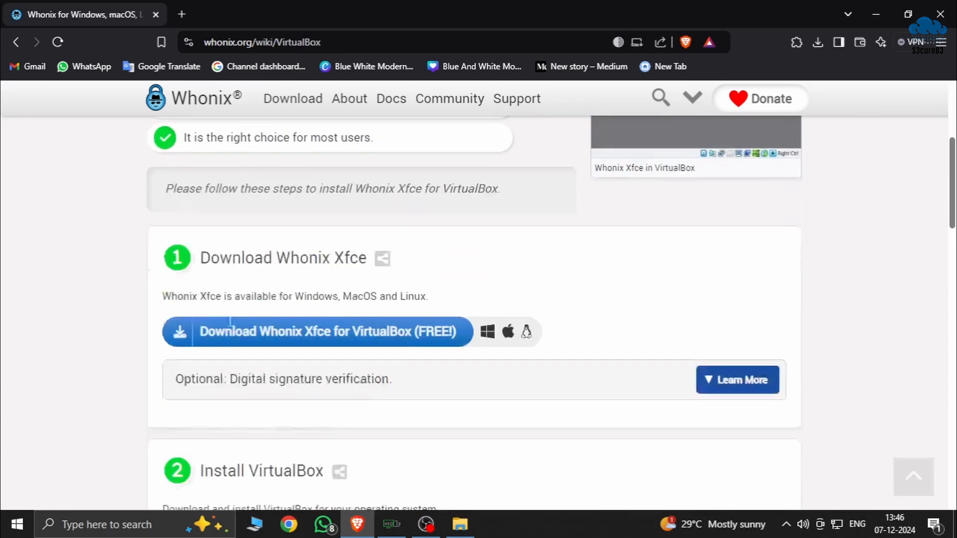
scroll(450, 256, "up", 8)
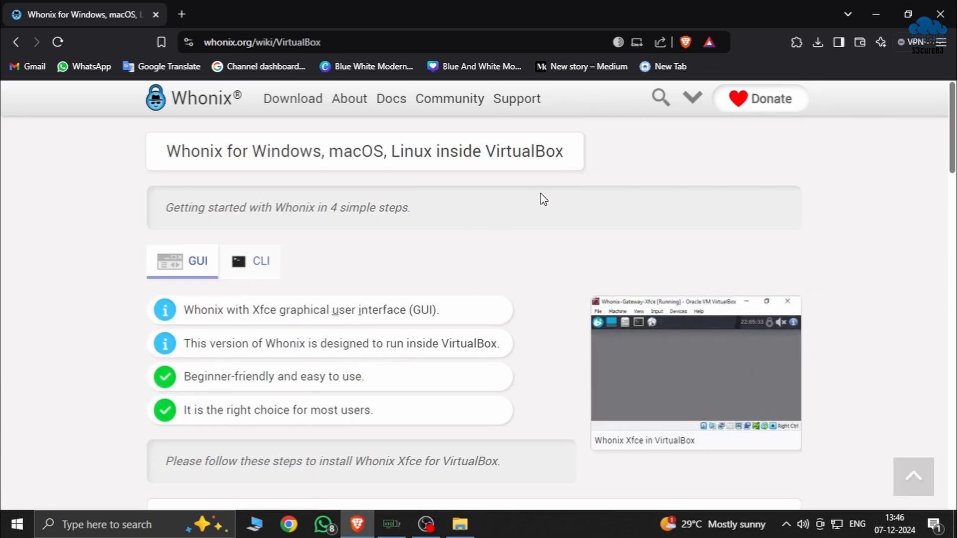
left_click(817, 43)
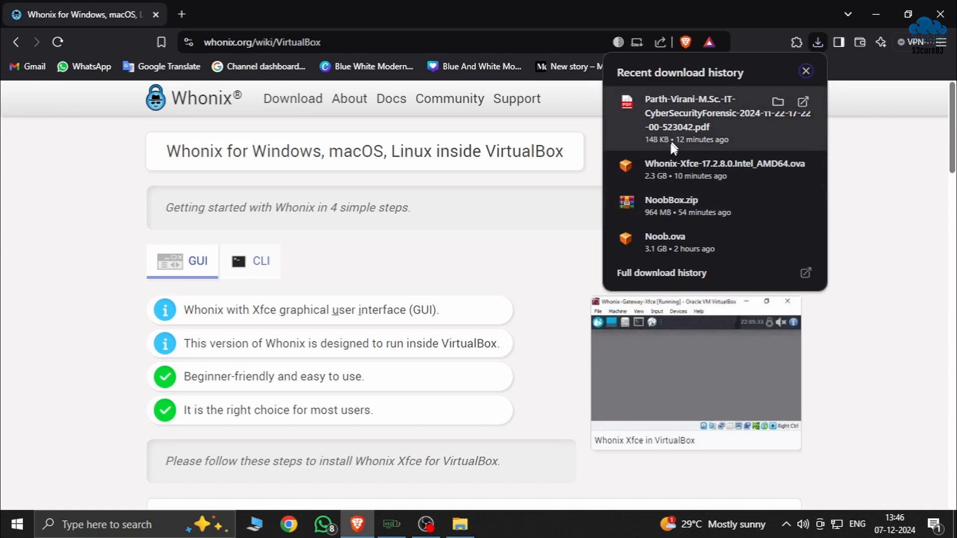
left_click(1, 264)
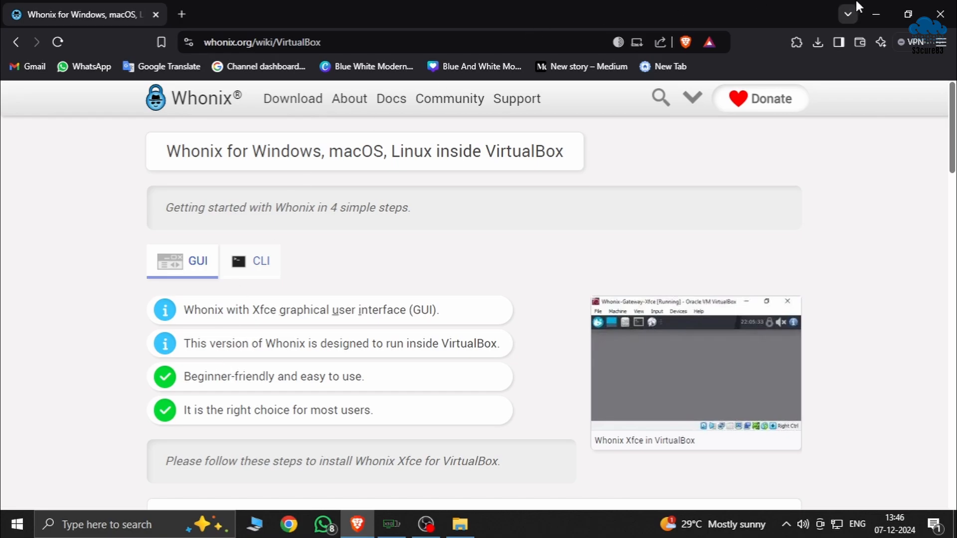
Find VirtualBox on the computer and launch Oracle VirtualBox Manager
left_click(137, 520)
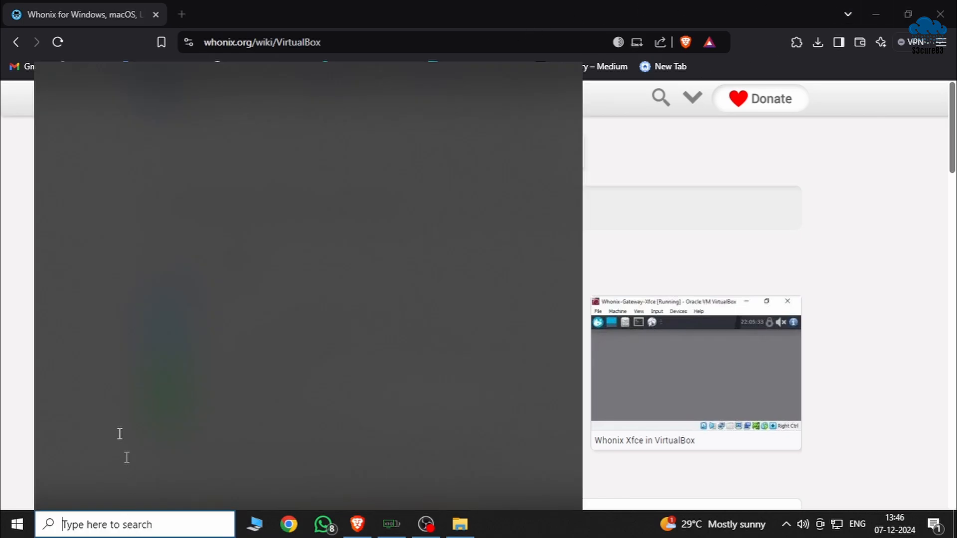
type("virtu")
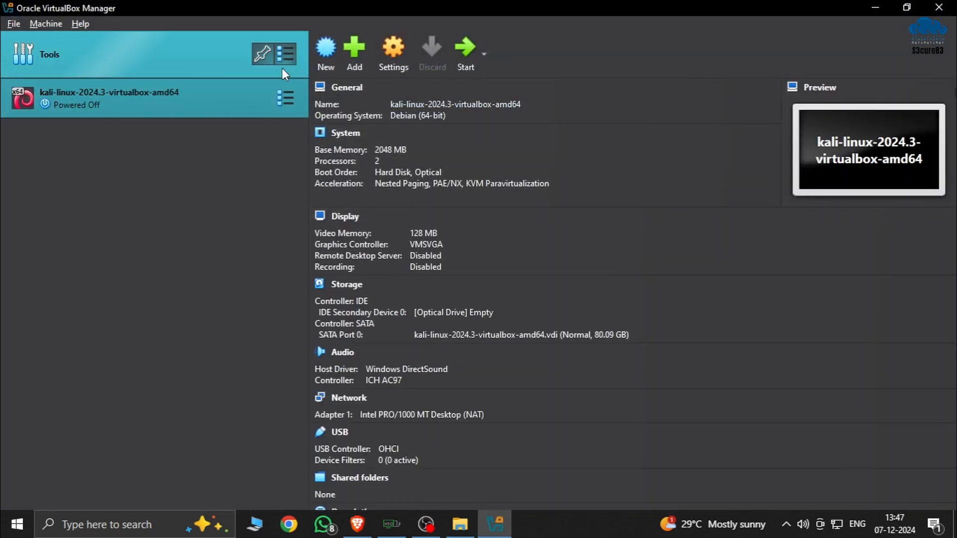
left_click(354, 59)
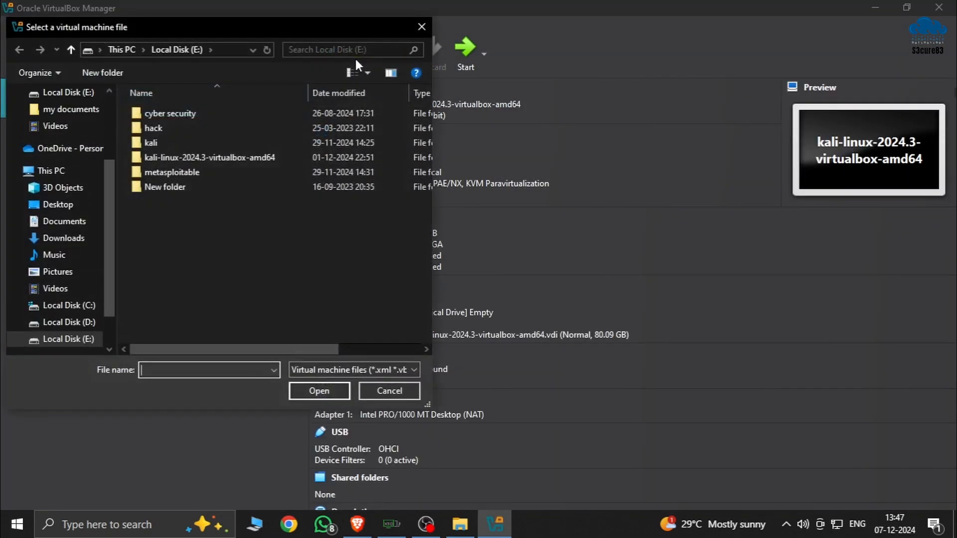
left_click(64, 238)
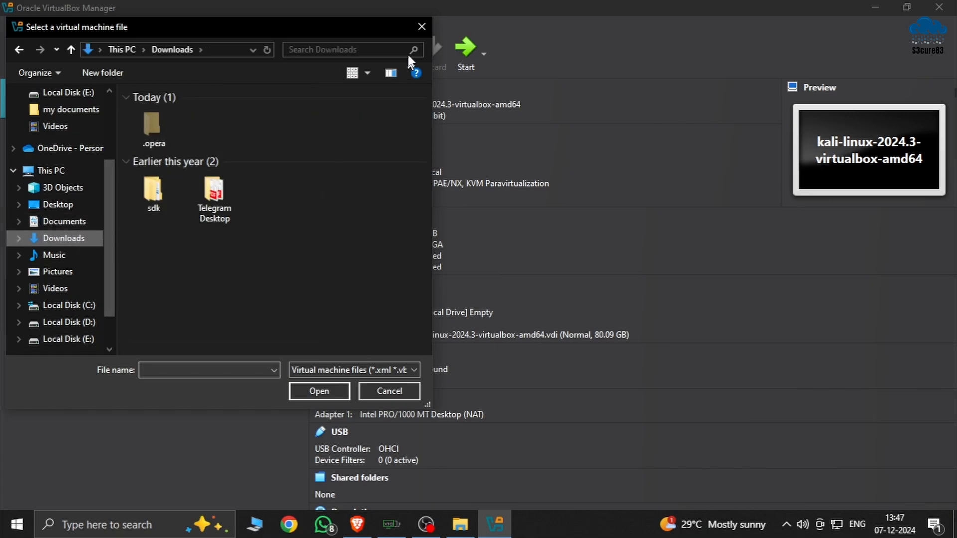
left_click(421, 27)
left_click(875, 8)
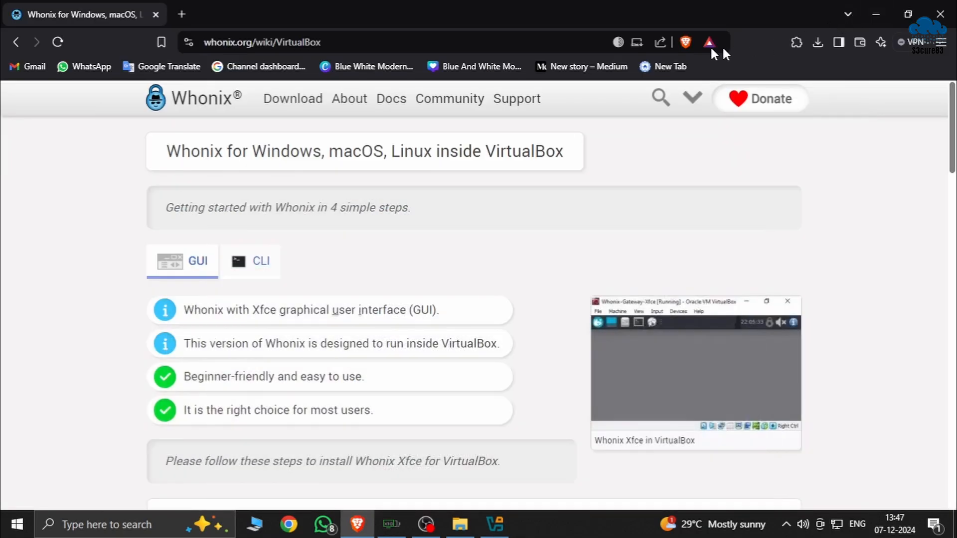
Switch to File Explorer and open Whonix-Xfce-17.2.8.0.Intel_AMD64 from the Downloads folder with VirtualBox
left_click(460, 524)
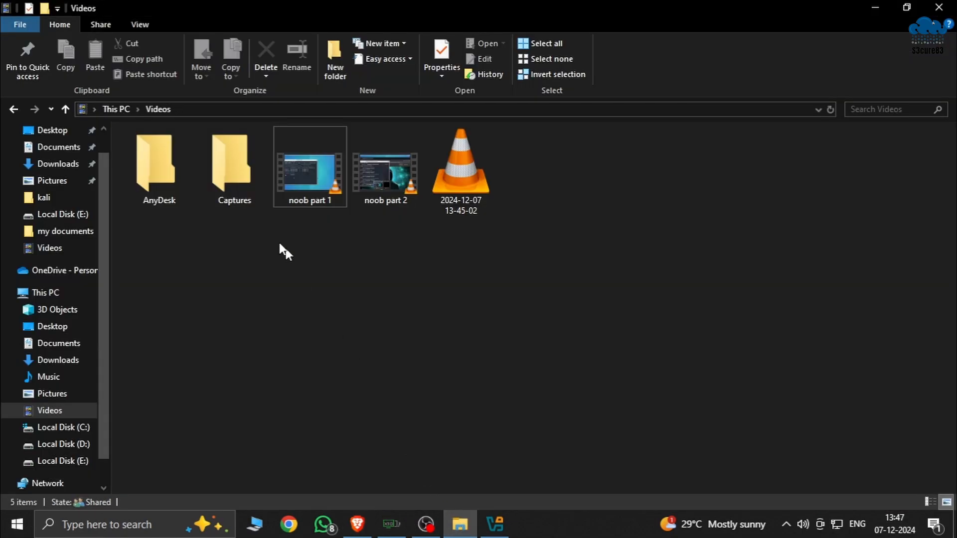
left_click(55, 166)
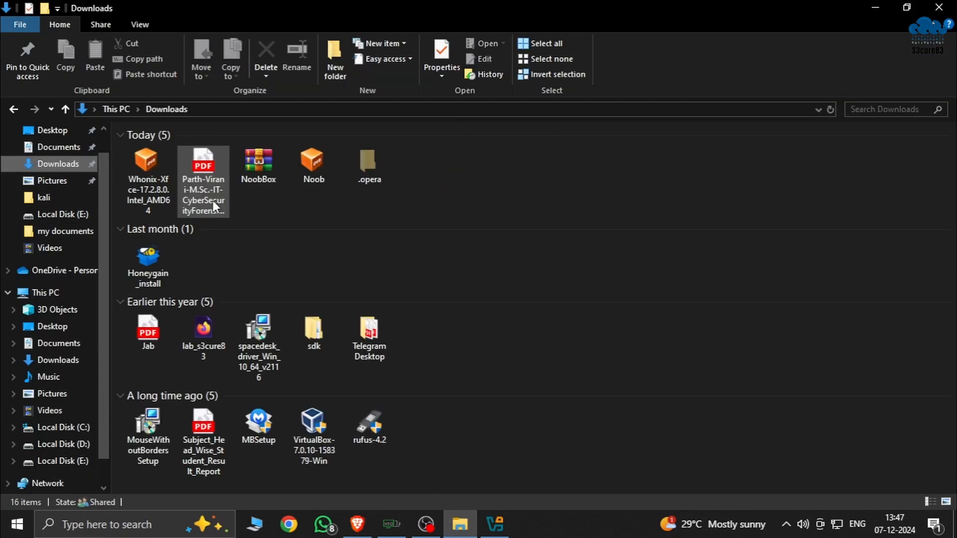
right_click(152, 177)
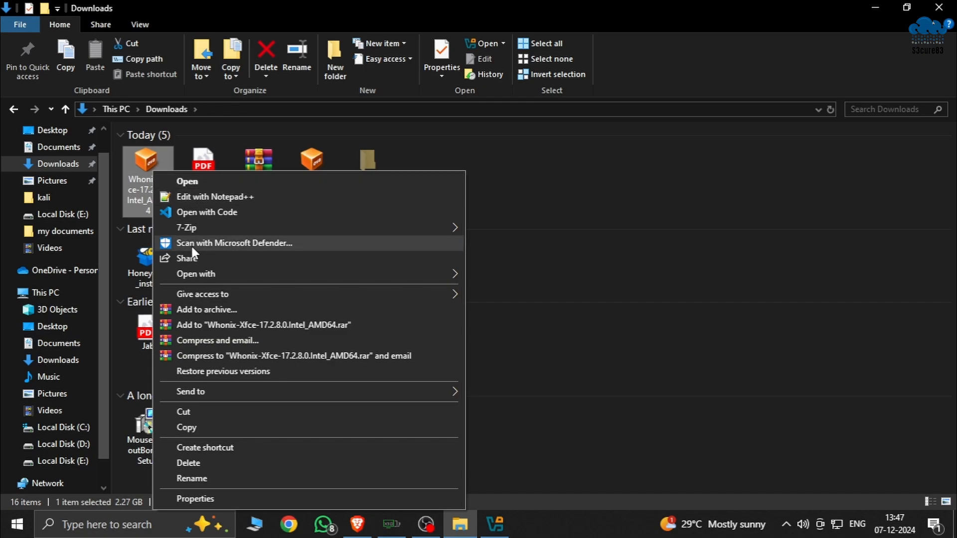
mouse_move(196, 274)
left_click(537, 277)
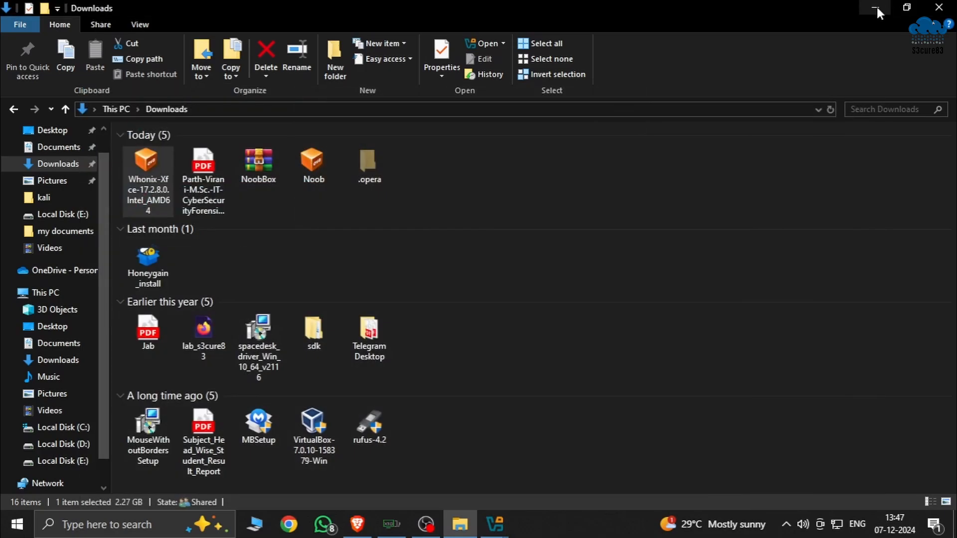
left_click(876, 6)
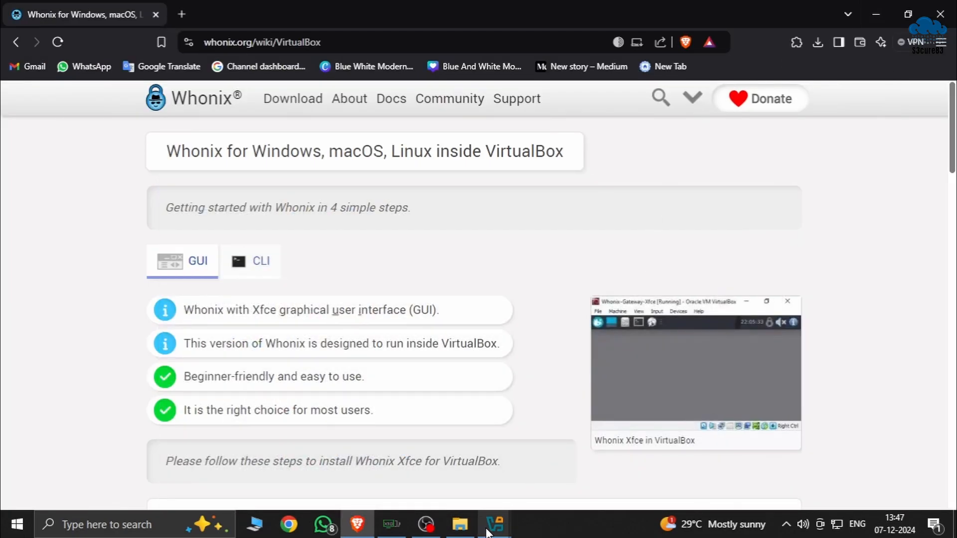
Switch to VirtualBox and import the Whonix-Xfce appliance, agreeing to the Gateway and Workstation software licences
mouse_move(495, 523)
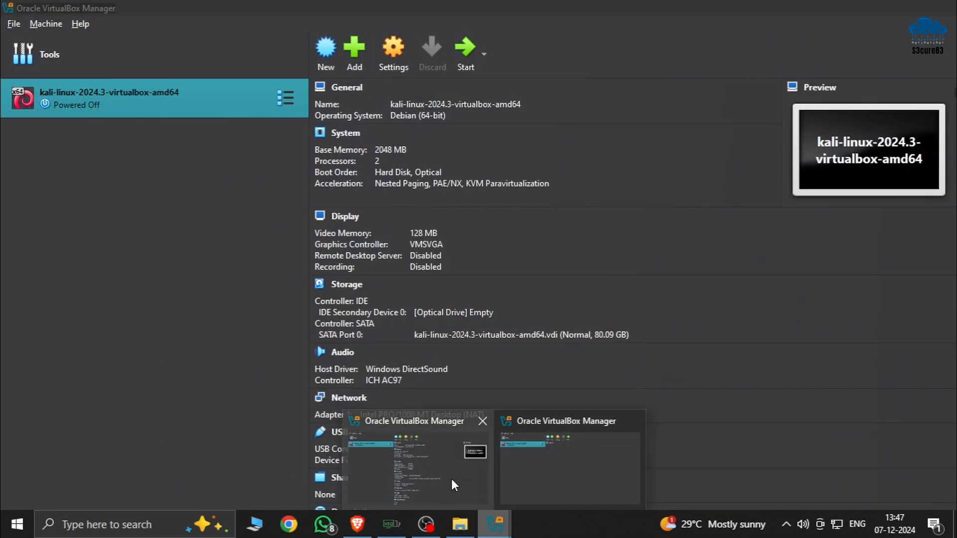
left_click(452, 479)
mouse_move(495, 523)
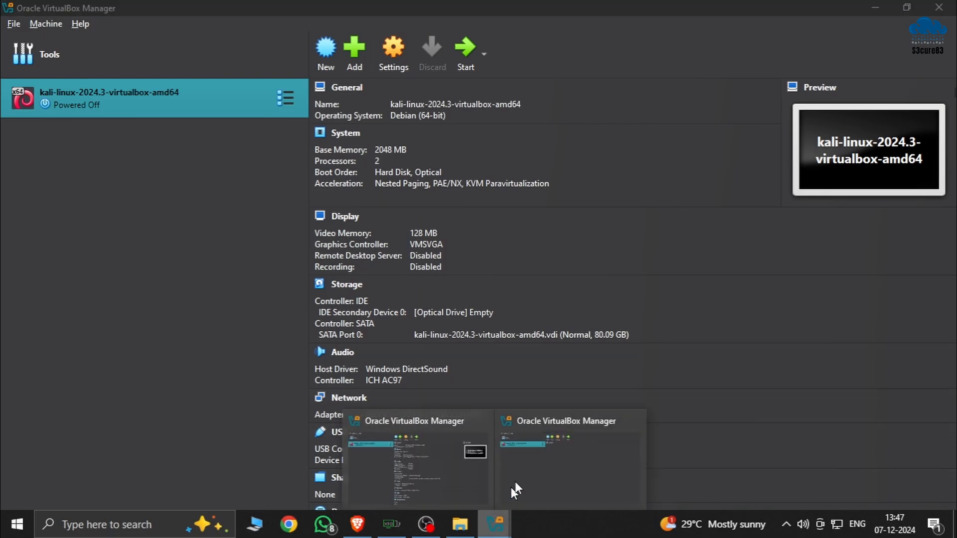
left_click(537, 456)
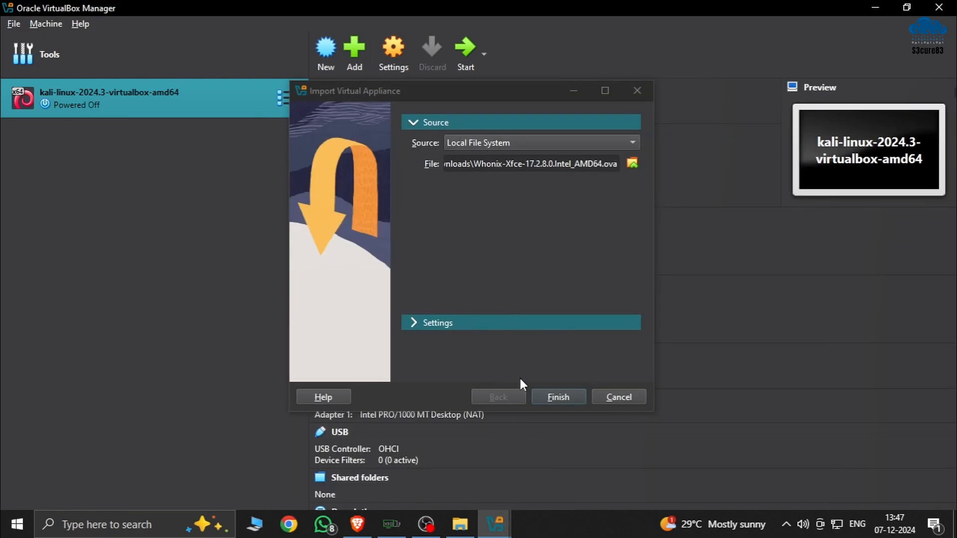
left_click(545, 398)
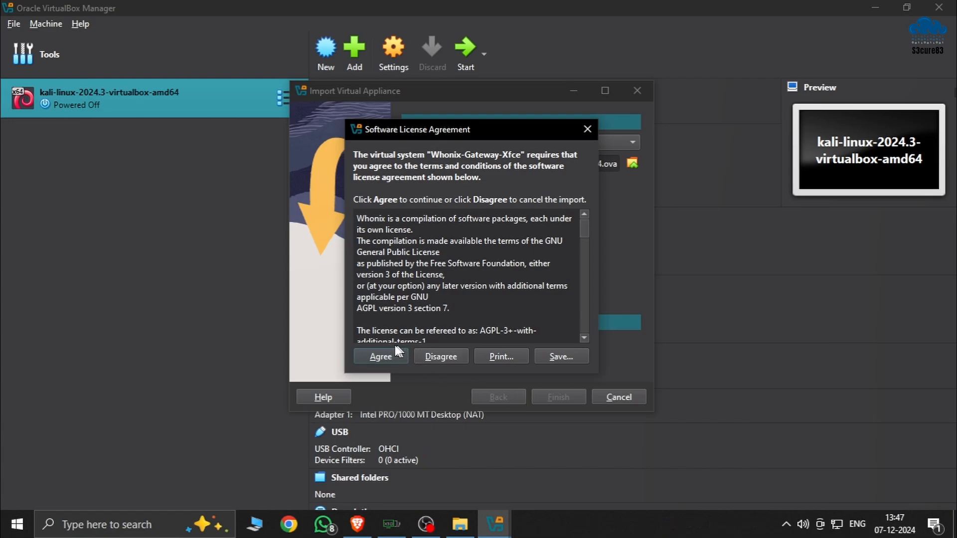
left_click(379, 356)
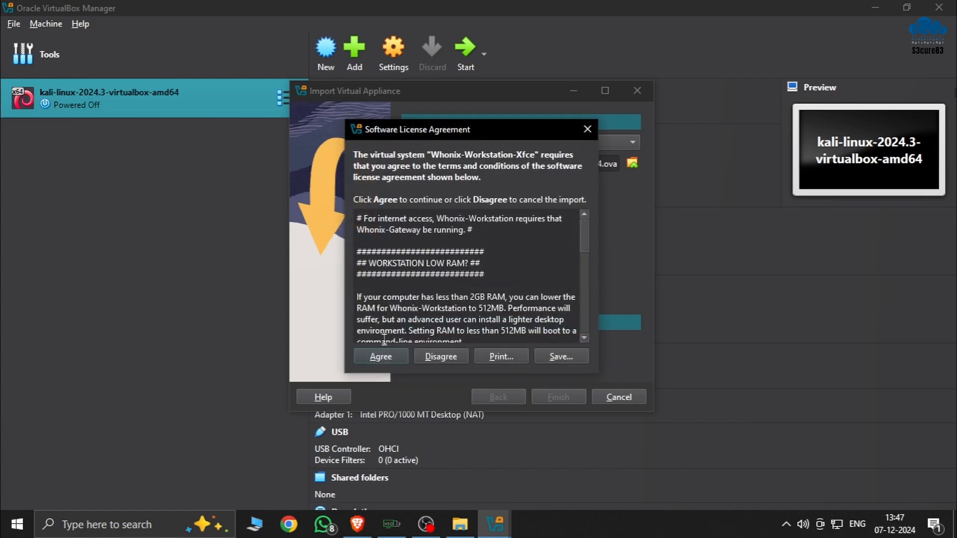
left_click(384, 359)
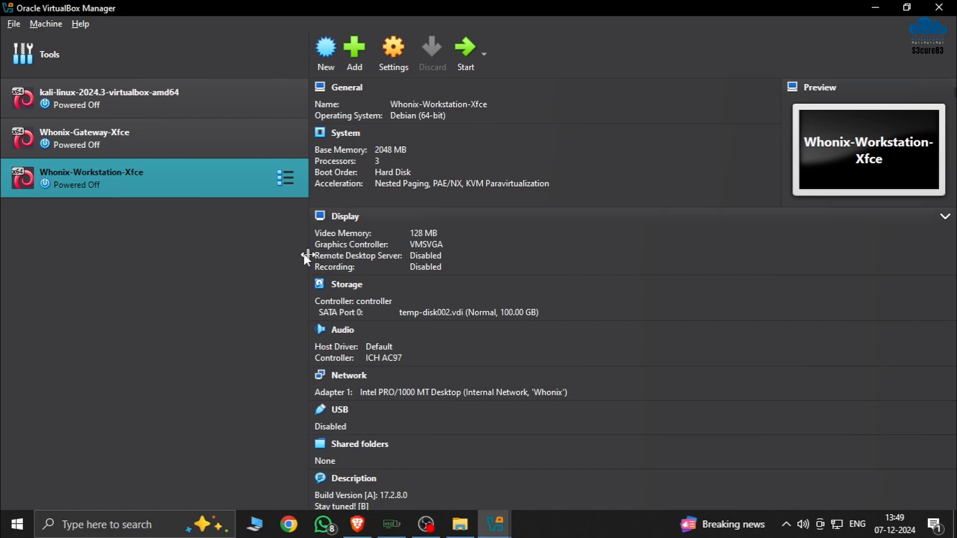
Start the Whonix-Gateway-Xfce virtual machine
left_click(141, 131)
left_click(139, 187)
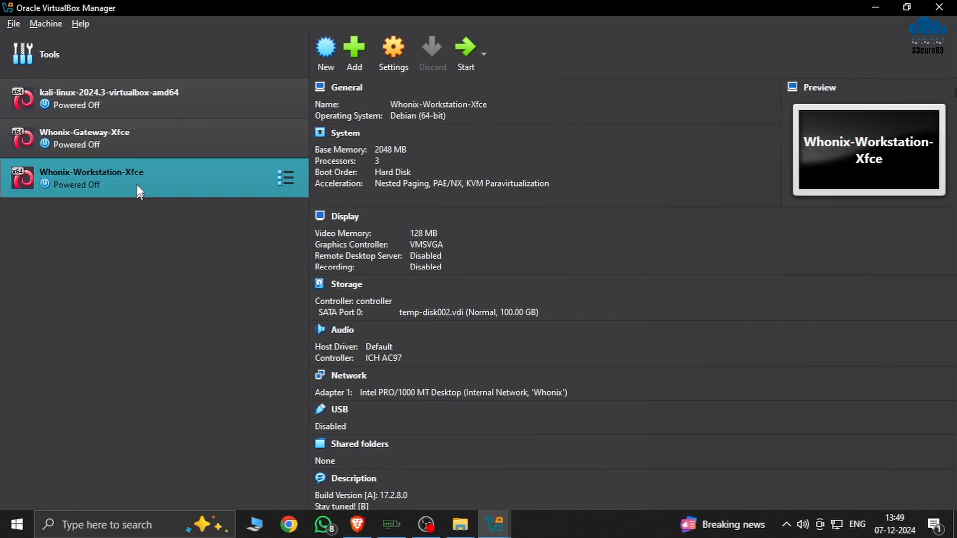
left_click(136, 146)
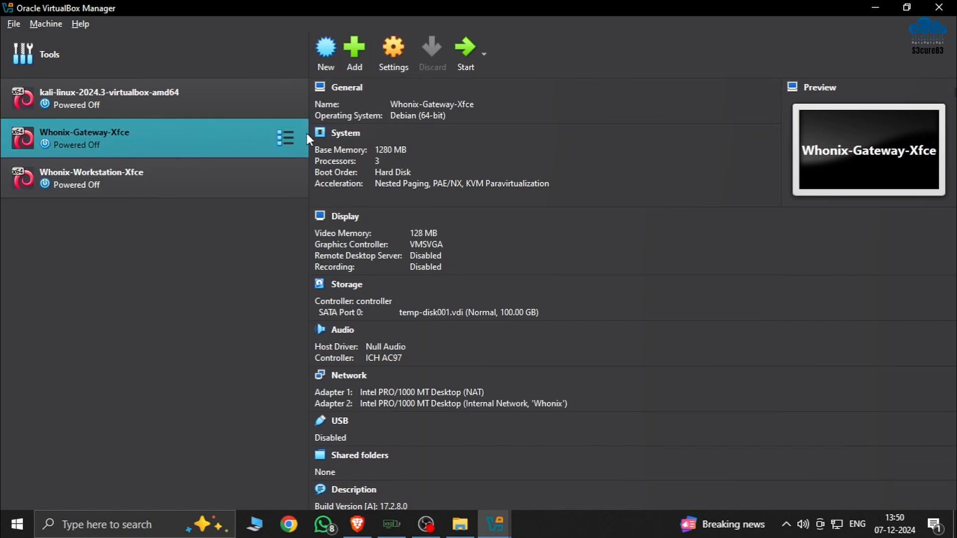
left_click(458, 53)
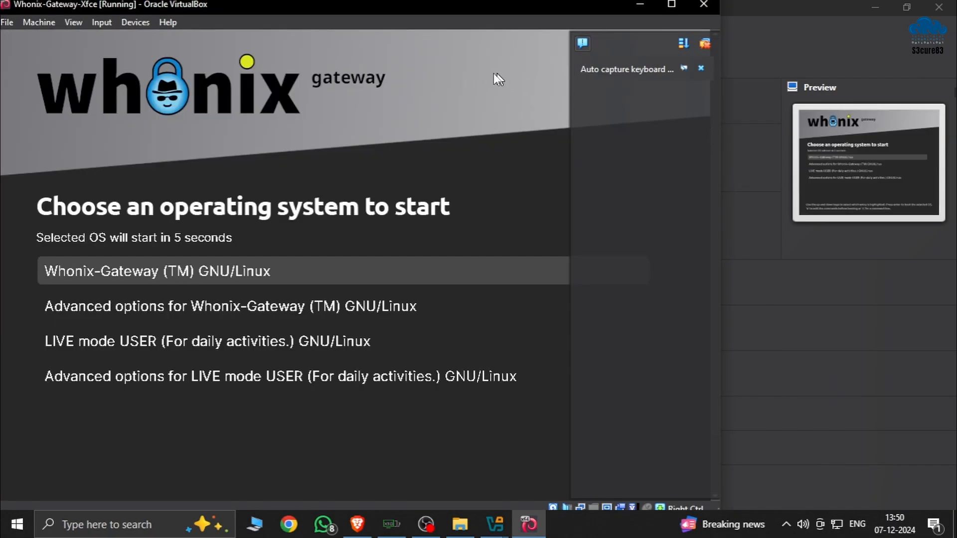
Dismiss the keyboard capture and mouse integration notices, and finish the Whonix Setup Wizard so that it runs systemcheck
left_click(700, 68)
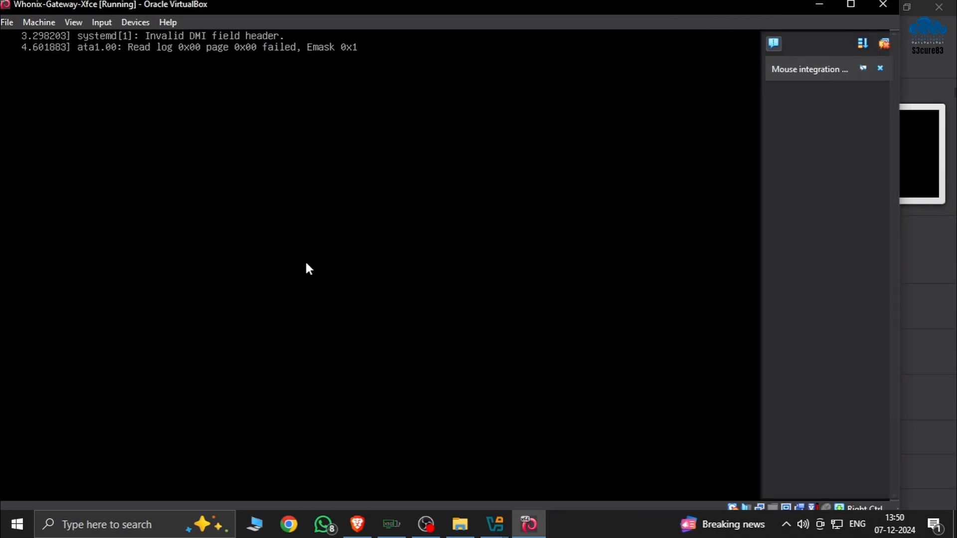
left_click(879, 68)
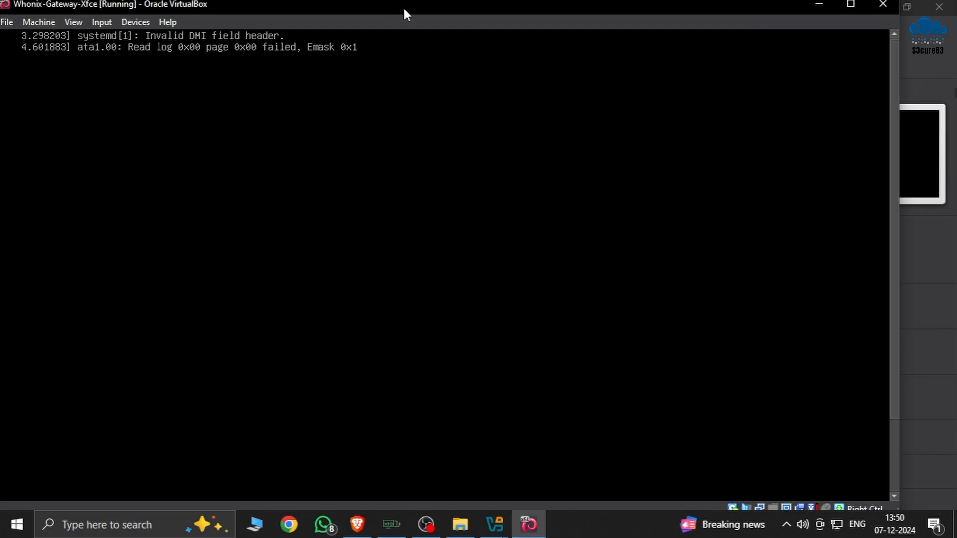
left_click_drag(403, 8, 507, 26)
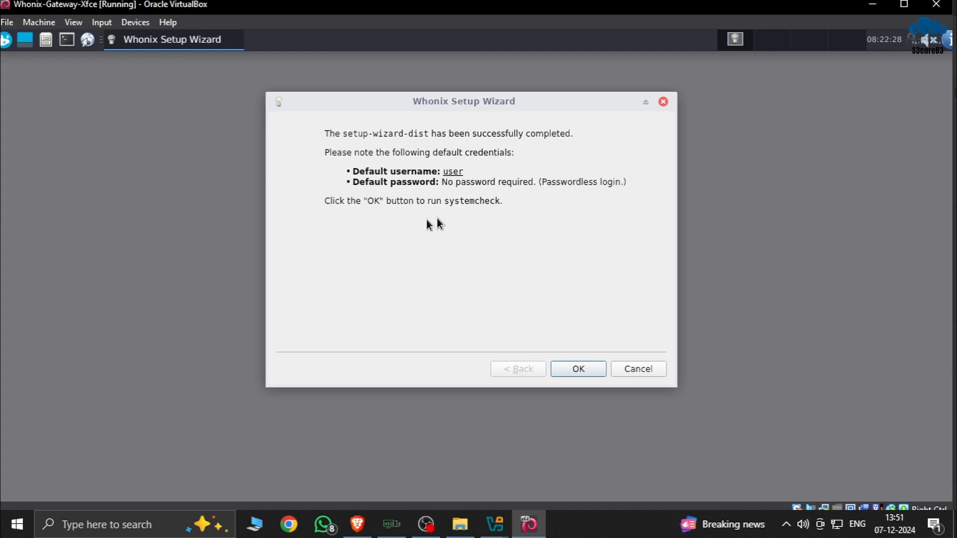
left_click(580, 368)
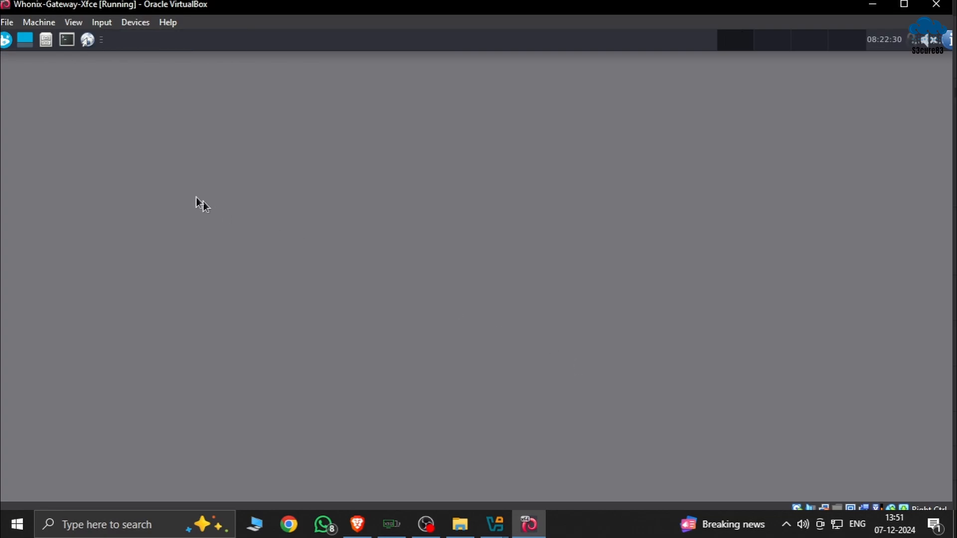
Open a terminal in Whonix-Gateway, enter "sudo apt update" at the prompt and dismiss the systemcheck information notice
left_click(63, 43)
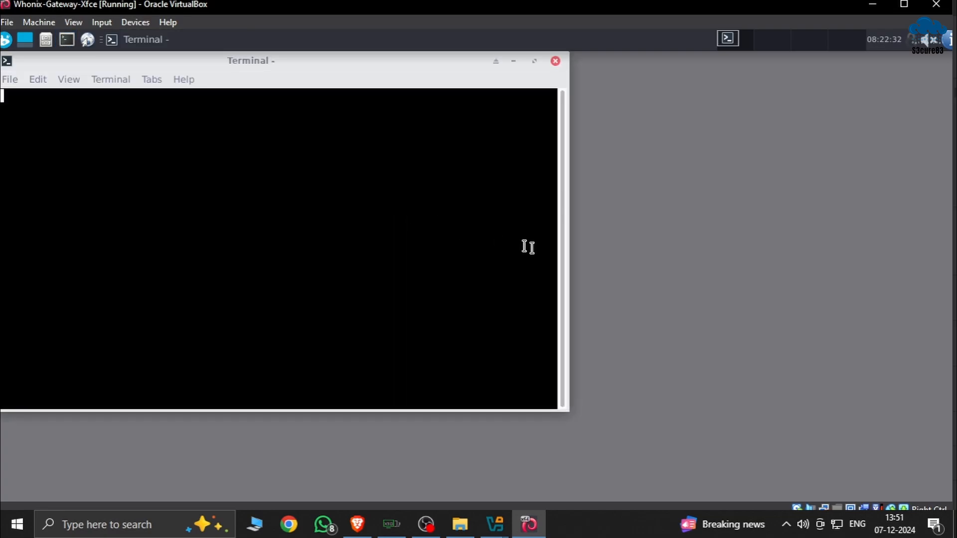
left_click_drag(374, 72, 677, 144)
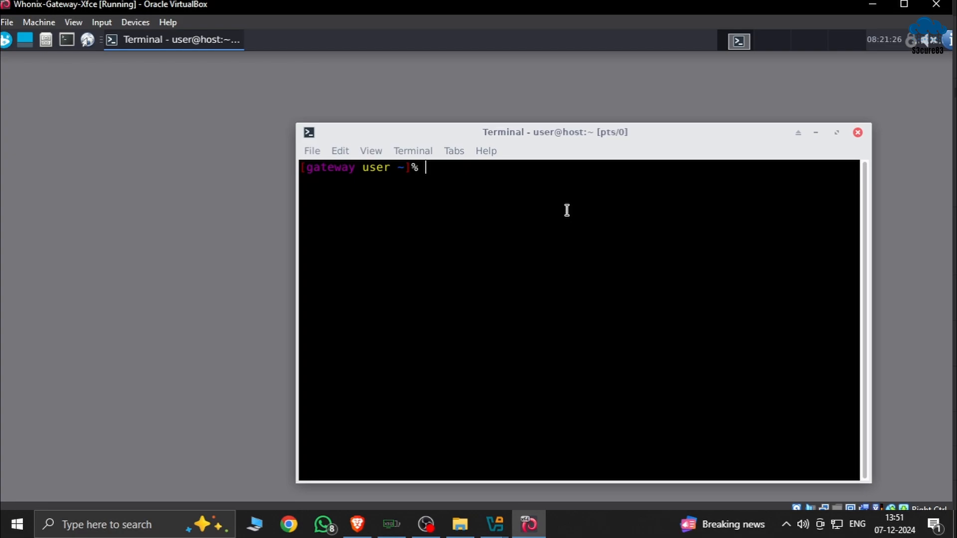
type("sudo ap")
key("space")
type("updat")
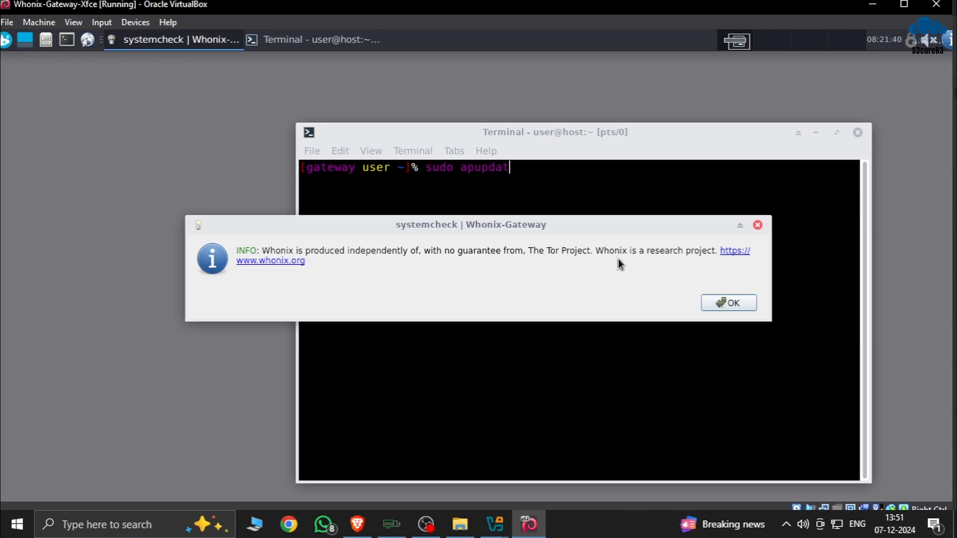
left_click(728, 301)
key("BackSpace")
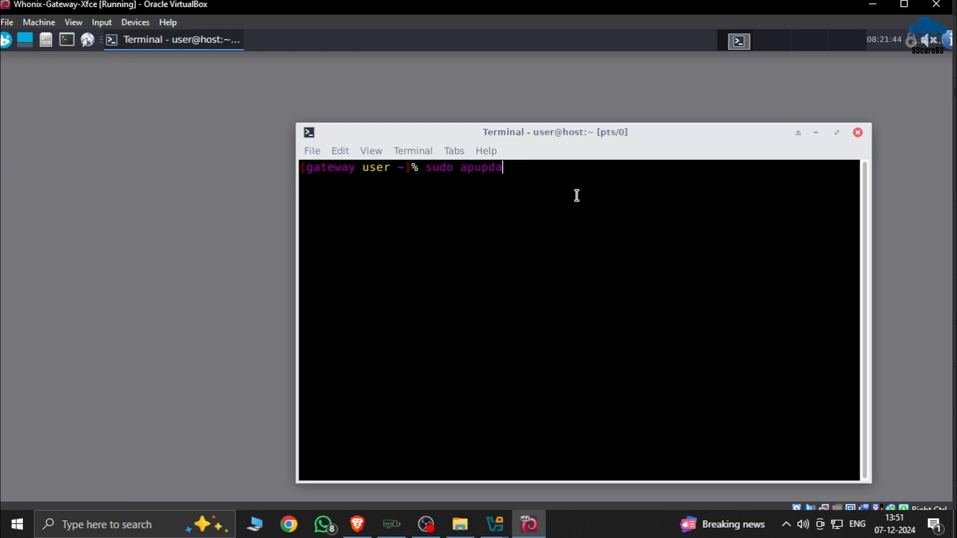
key("BackSpace")
key("BackSpace")
key("BackSpace")
key("BackSpace")
type("t update")
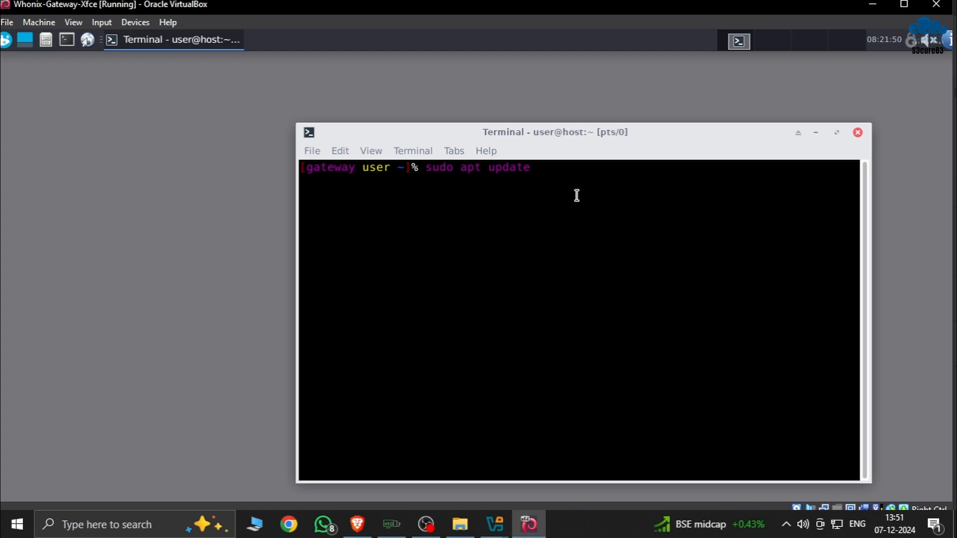
Extend the command with "&& apt full-upgrade" and run it in the Gateway terminal
type("&& apt full")
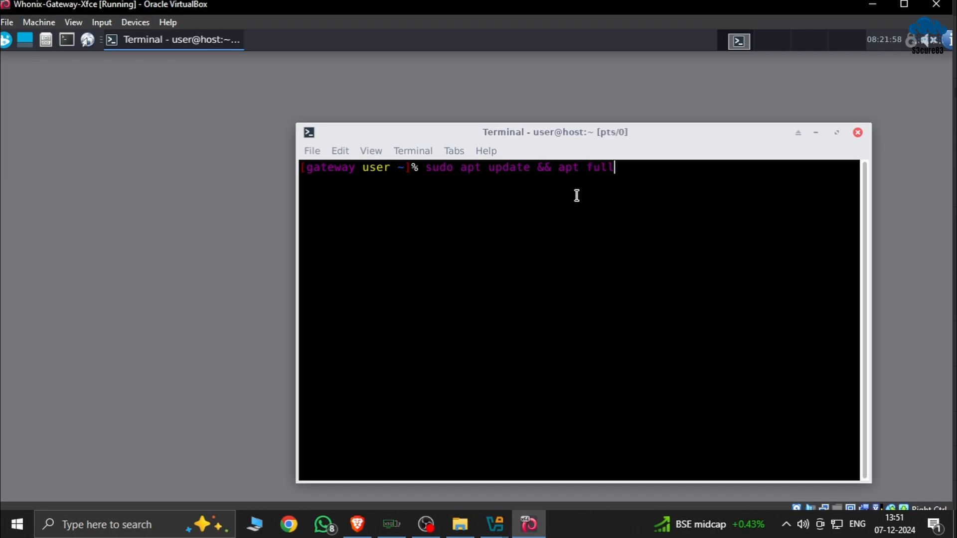
type("-upgrde")
key("BackSpace")
key("BackSpace")
key("BackSpace")
key("BackSpace")
type("grade")
key("Return")
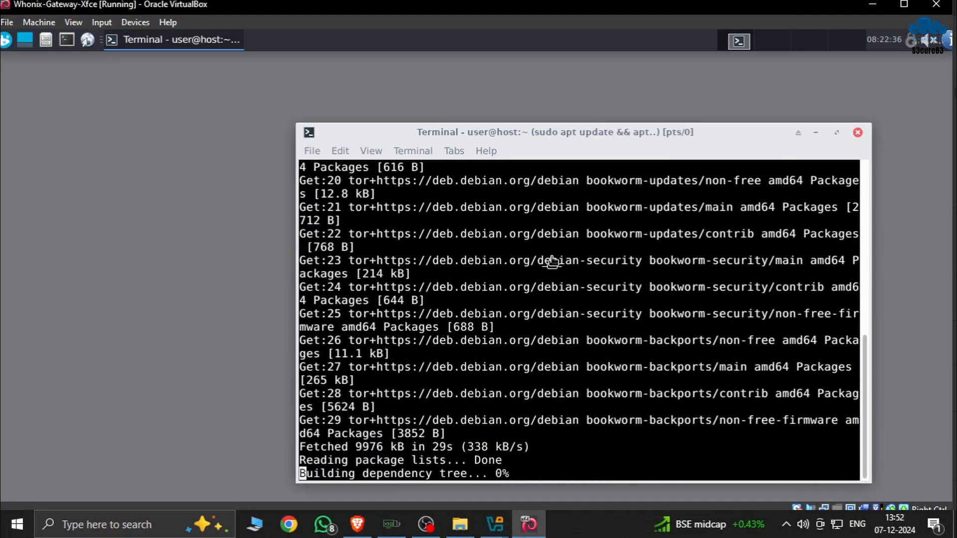
Minimise the Gateway terminal and the Gateway machine window, and start the Whonix-Workstation-Xfce virtual machine
left_click_drag(587, 136, 539, 95)
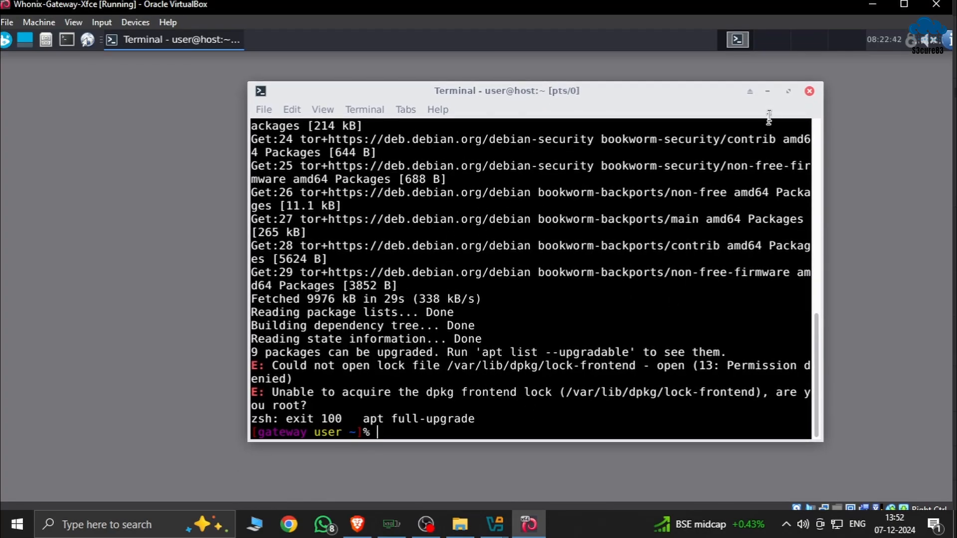
left_click(765, 91)
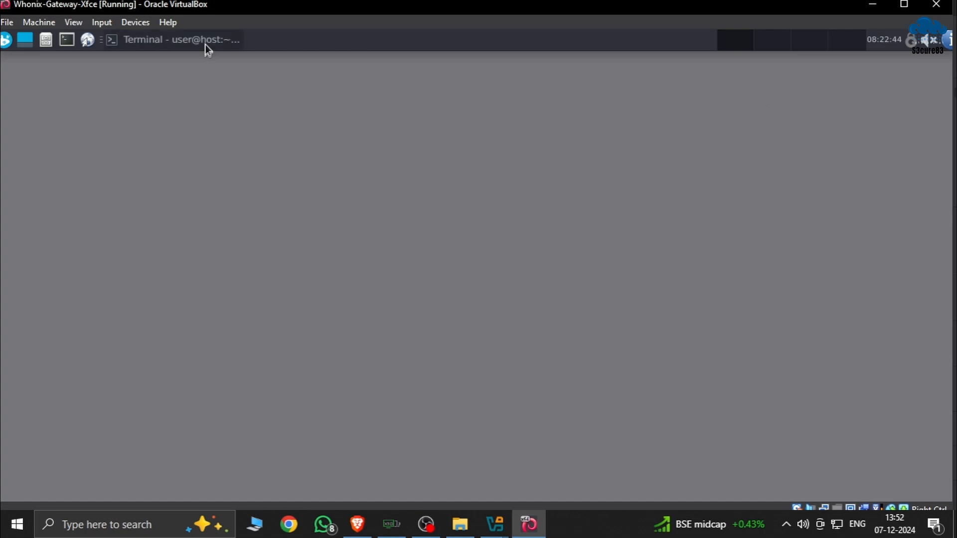
left_click(872, 5)
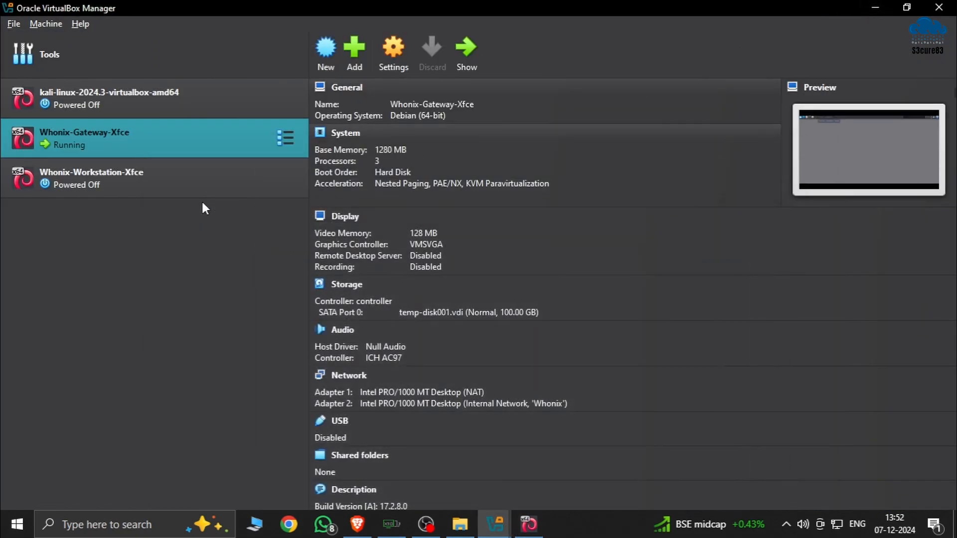
left_click(80, 184)
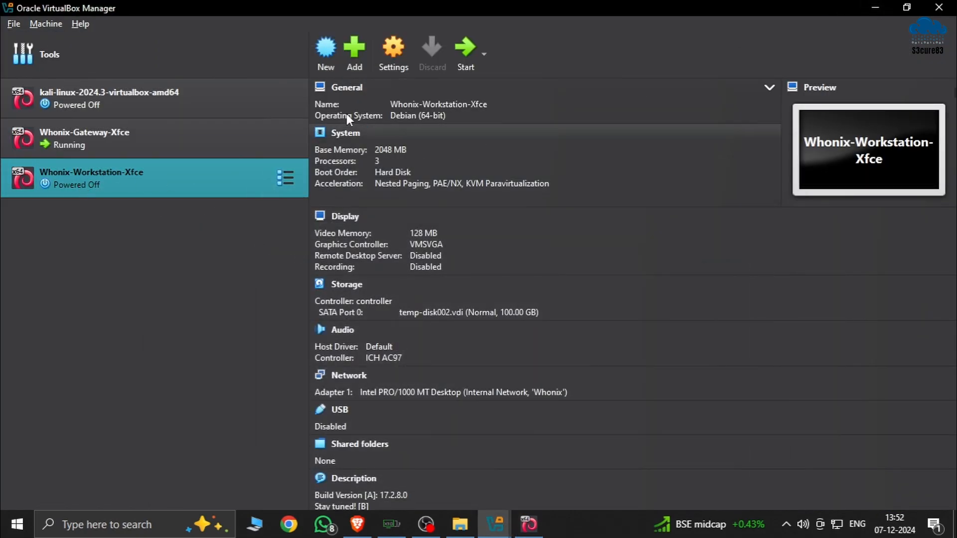
left_click(465, 56)
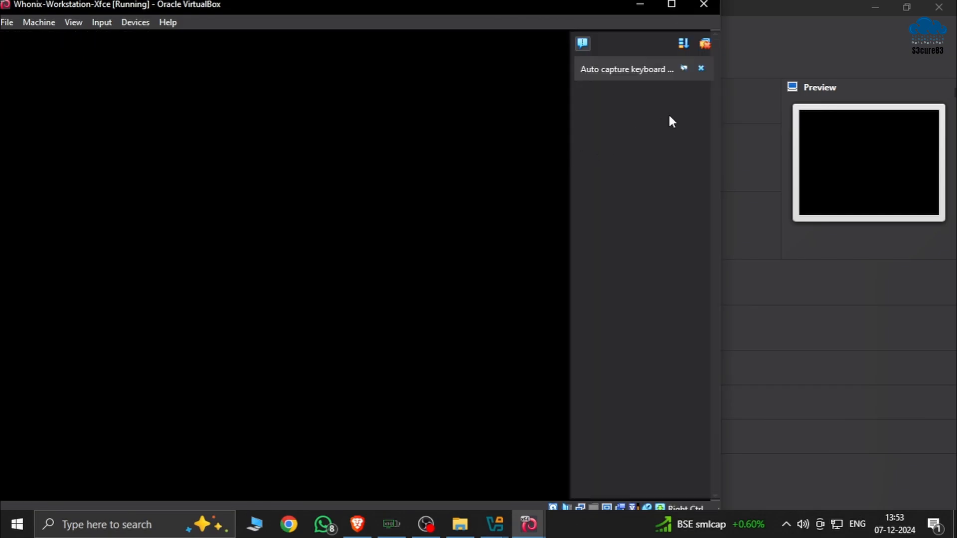
Dismiss the keyboard capture notice and finish the Workstation's Whonix Setup Wizard so that it runs systemcheck
left_click(706, 72)
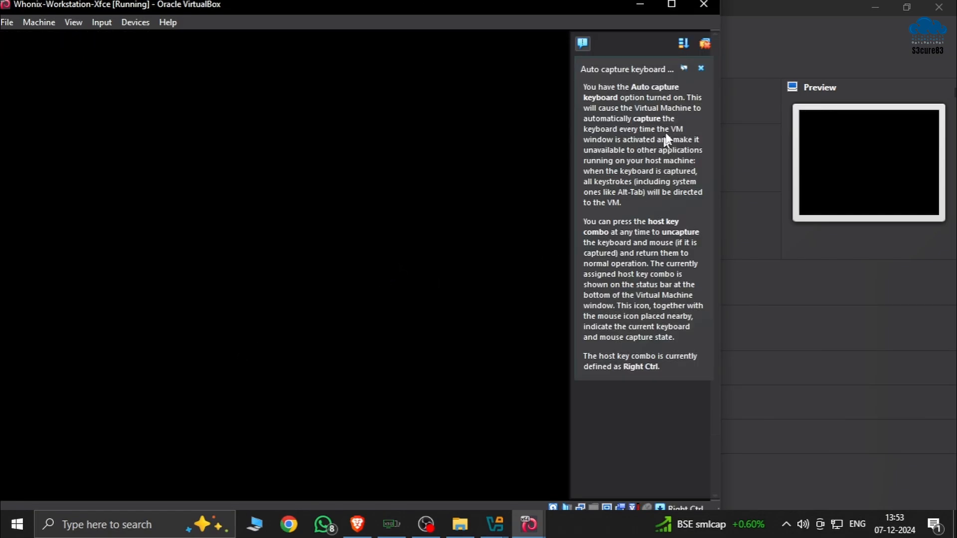
left_click(700, 70)
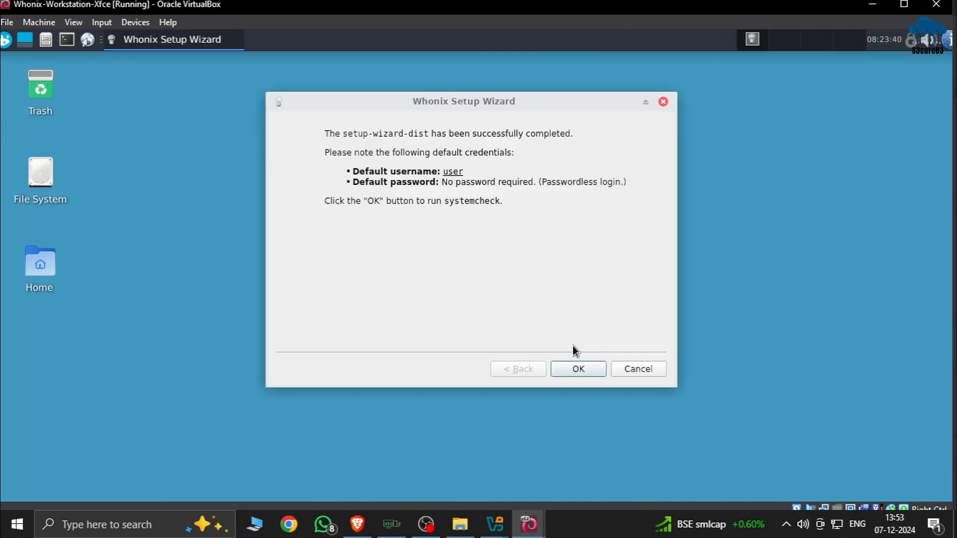
left_click(581, 370)
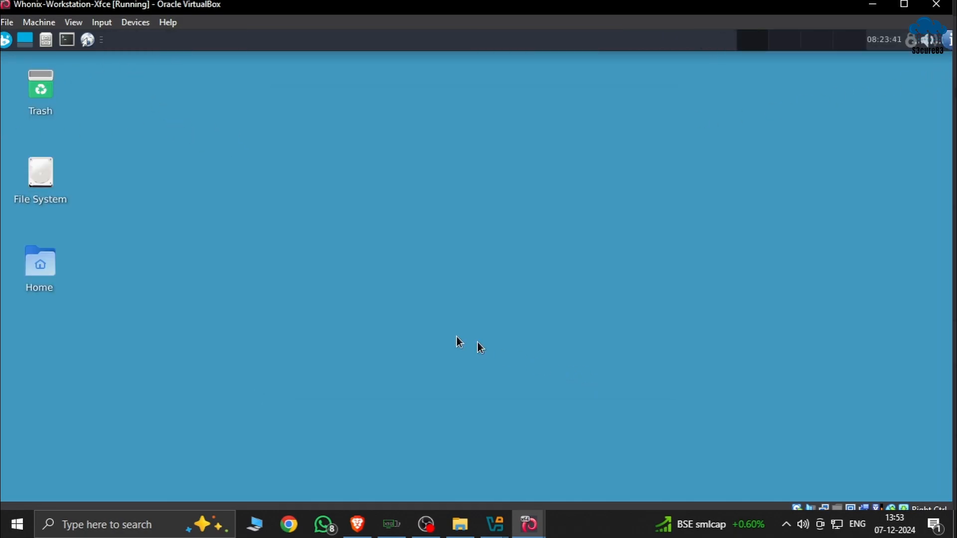
Open a terminal in Whonix-Workstation, dismiss the systemcheck notice and run "sudo apt update"
left_click(67, 39)
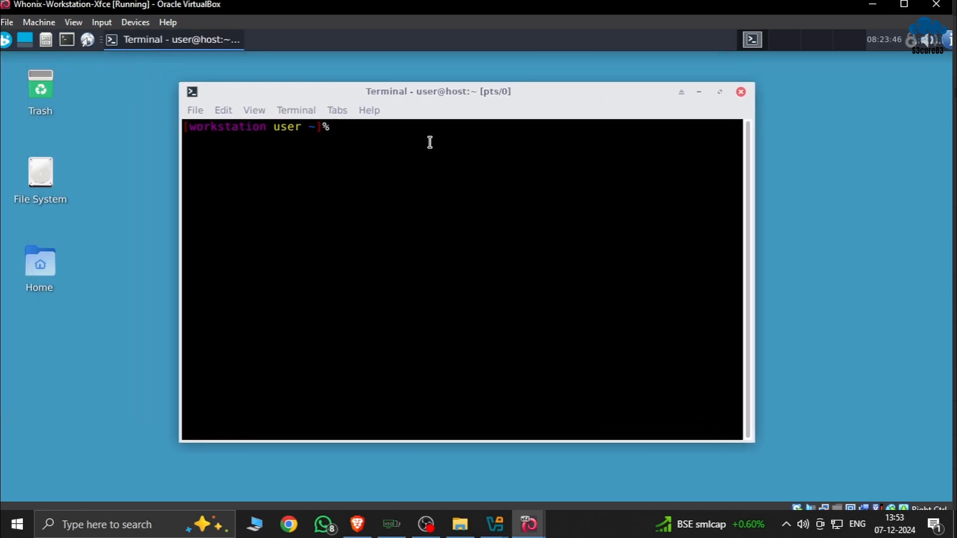
type("s")
key("BackSpace")
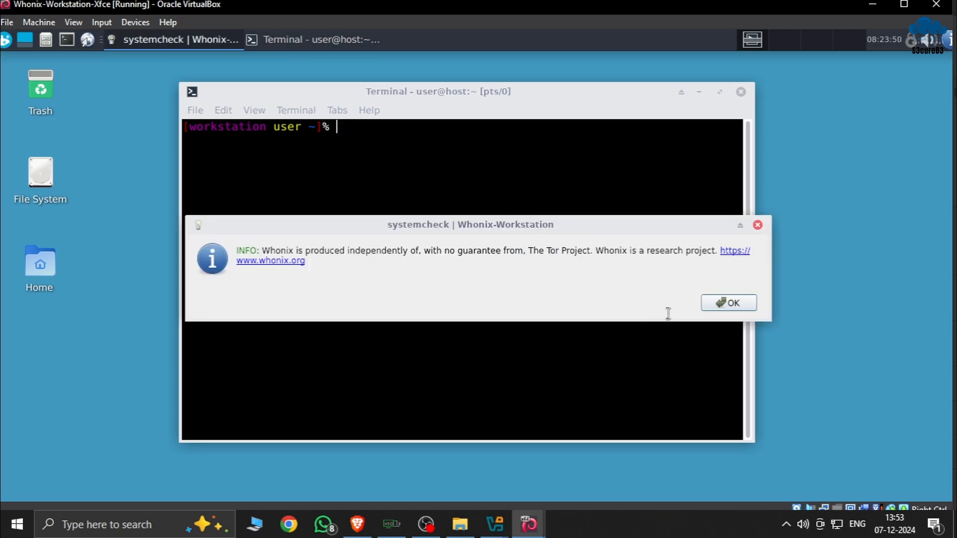
left_click(720, 304)
type("s")
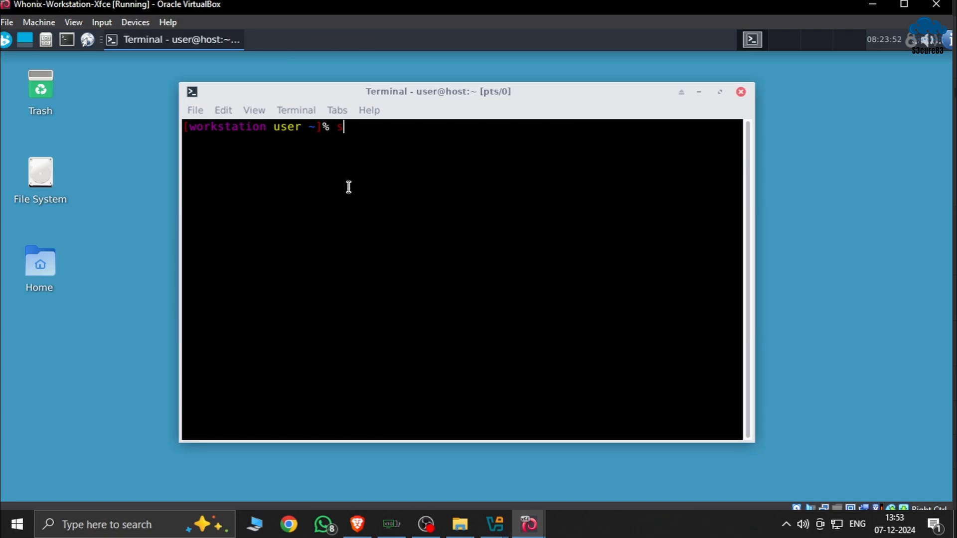
type("udo ap")
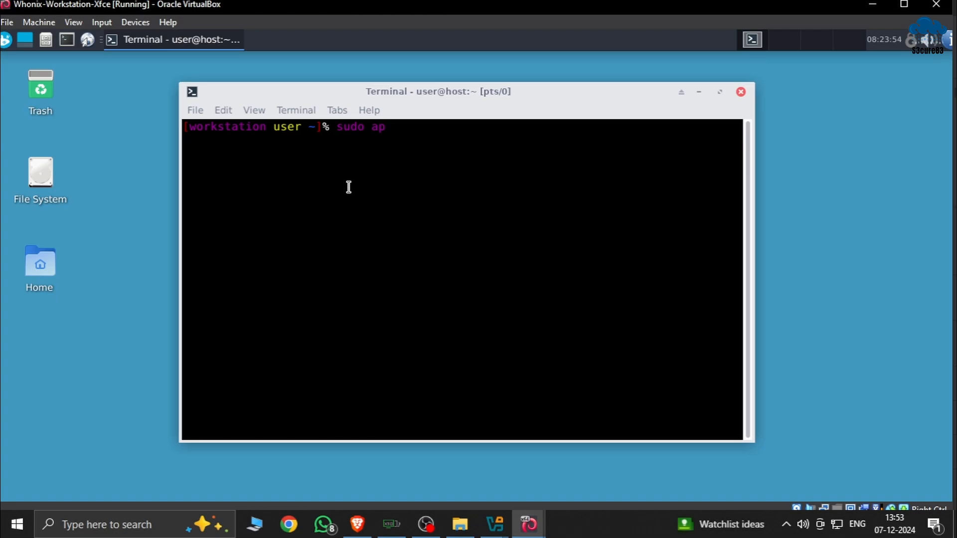
type("t update")
key("Return")
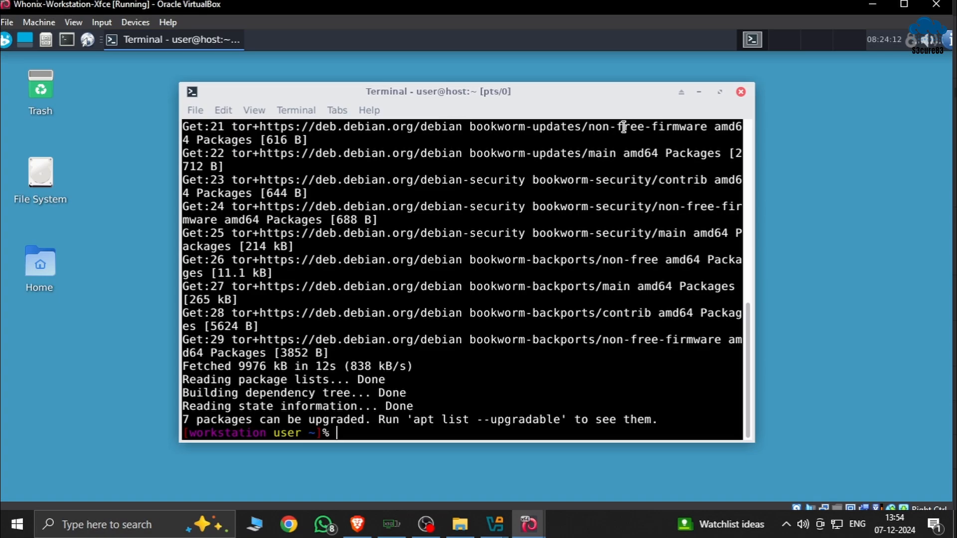
Minimise the Workstation terminal and launch the web browser, maximised and with a new tab open
left_click(699, 90)
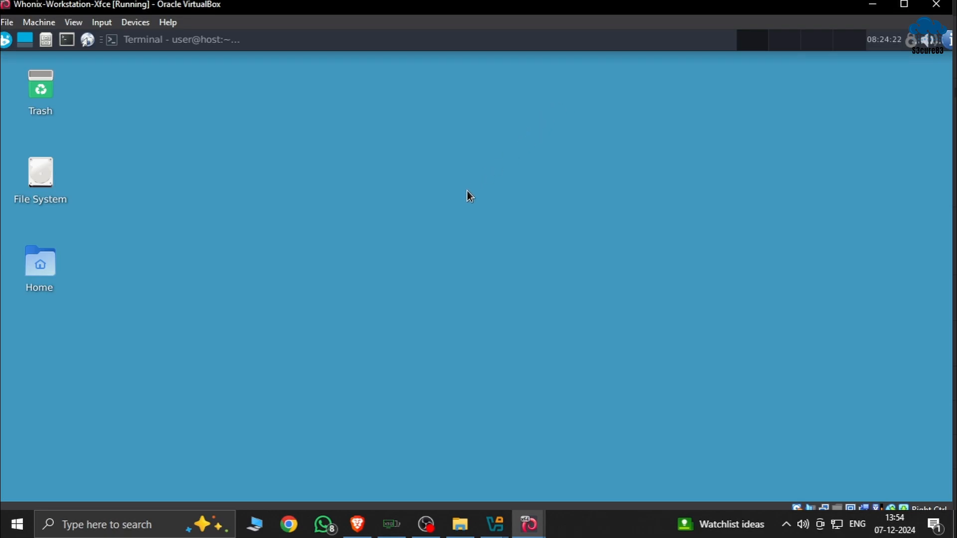
left_click(82, 43)
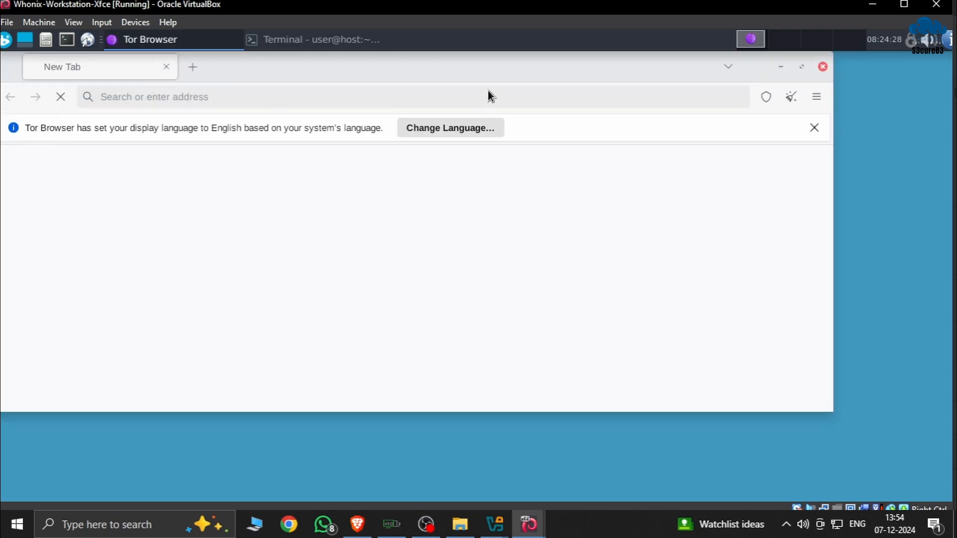
mouse_move(476, 72)
left_mouse_down()
mouse_move(597, 90)
mouse_move(576, 96)
mouse_move(492, 80)
left_mouse_up()
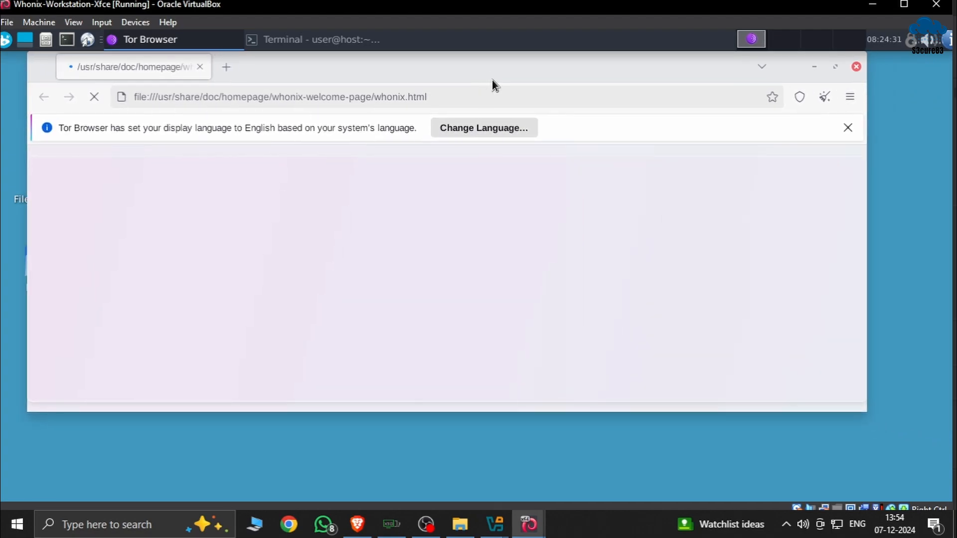
left_click(833, 68)
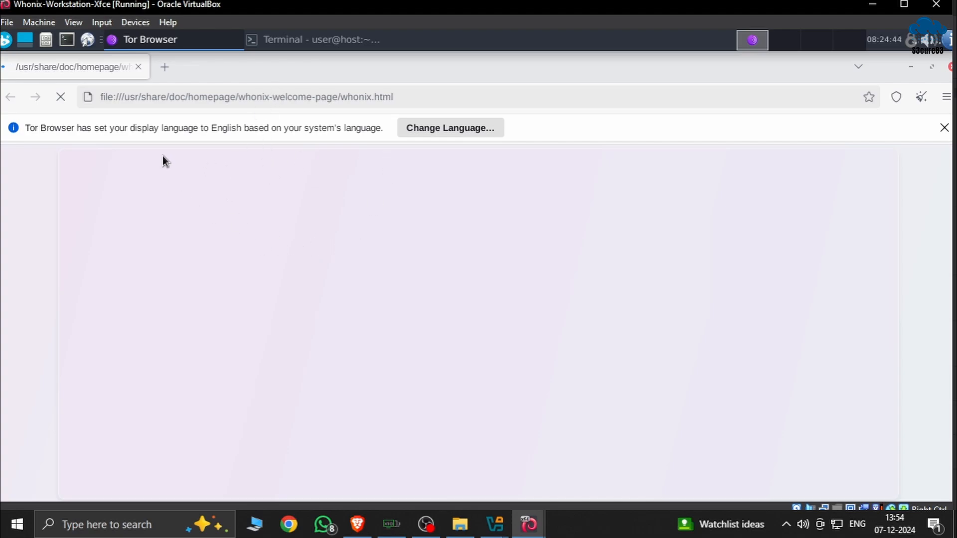
left_click(169, 75)
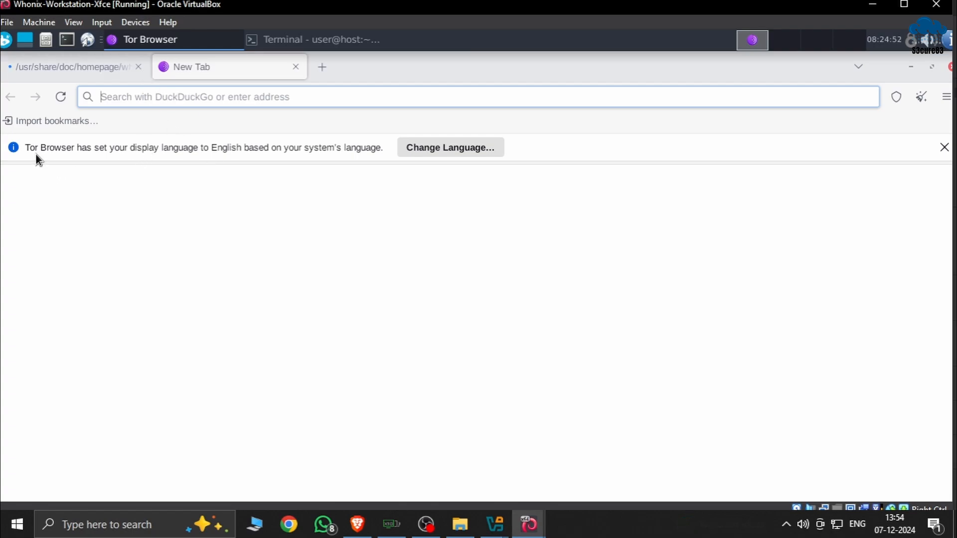
left_click(441, 151)
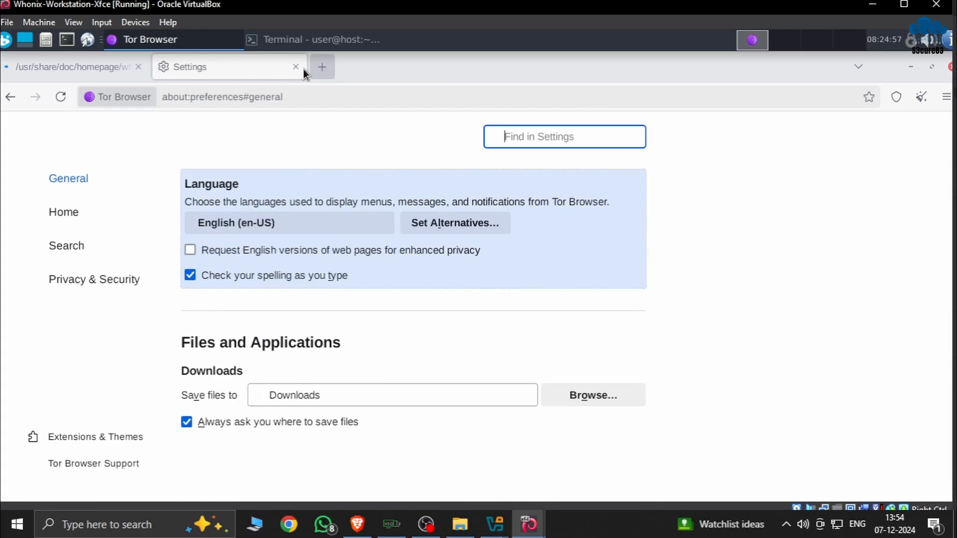
key("ctrl+t")
left_click(296, 67)
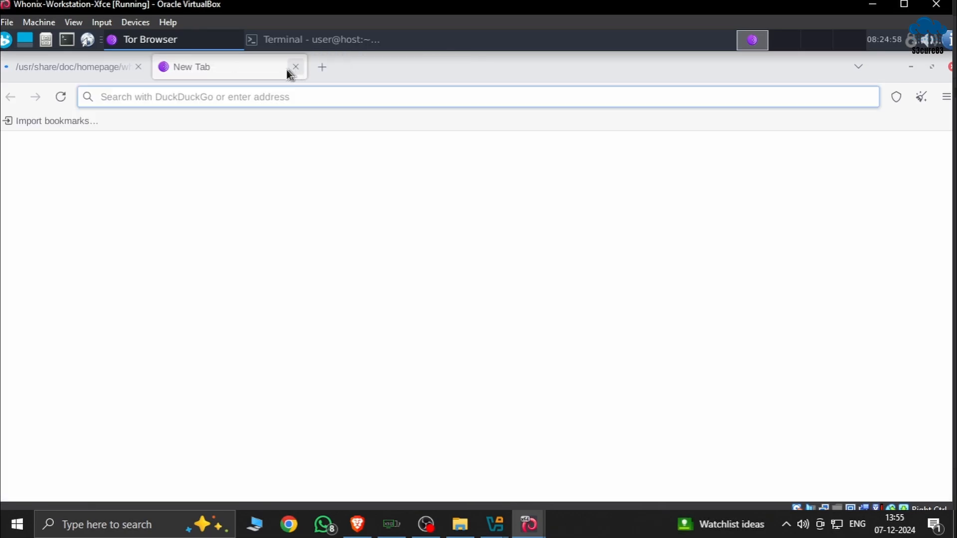
Search DuckDuckGo for "tor" from the new tab
left_click(179, 96)
type("tor")
key("Return")
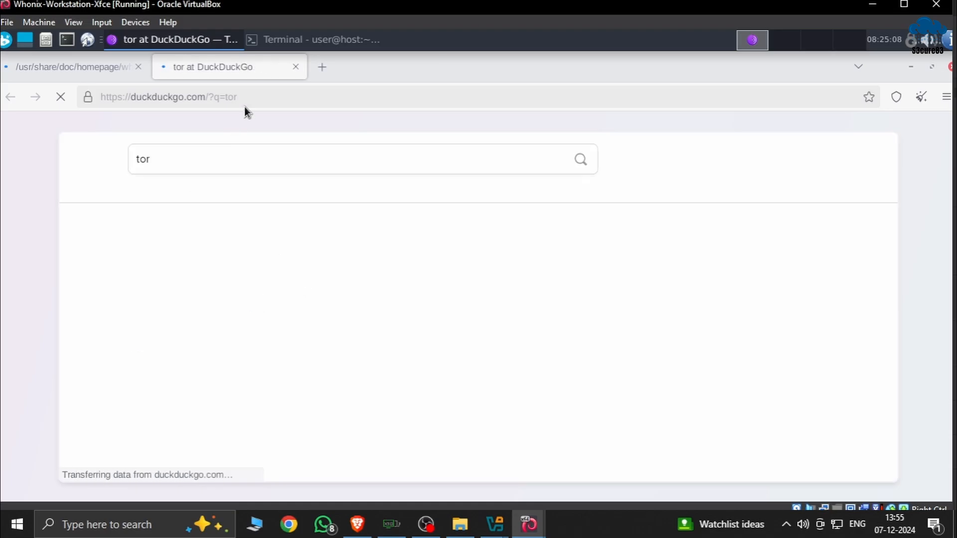
Replace the DuckDuckGo query with "what is my ip" and run the search
left_click(248, 160)
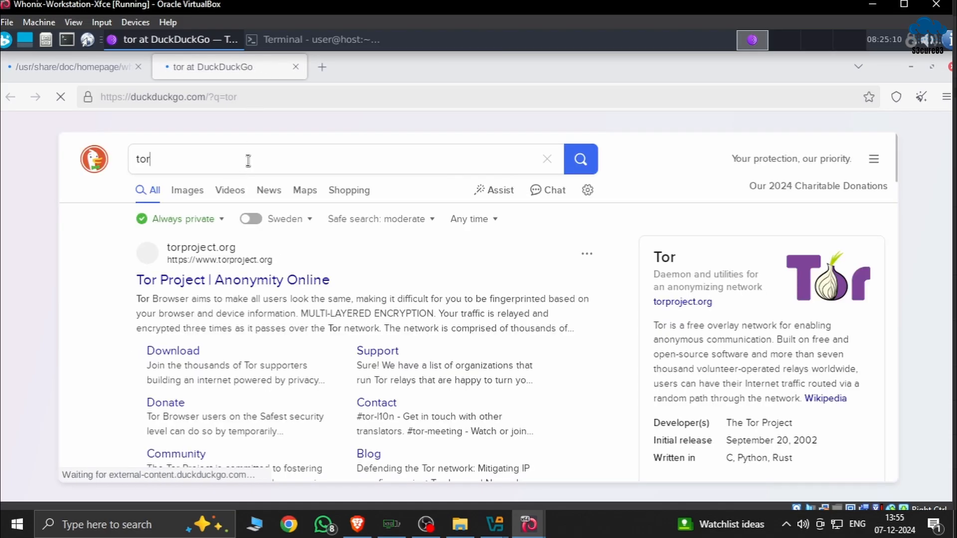
key("BackSpace")
key("BackSpace")
key("BackSpace")
type("what is")
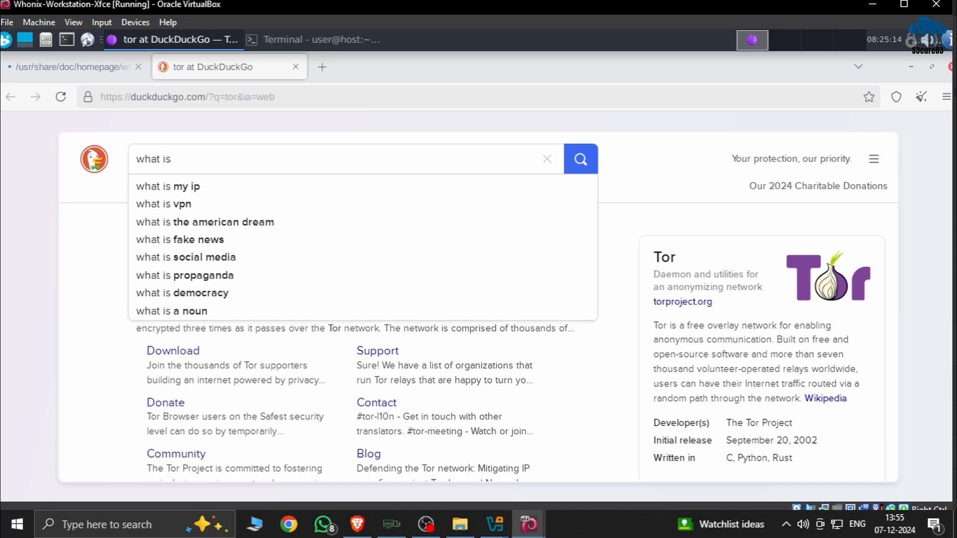
key("Down")
key("Return")
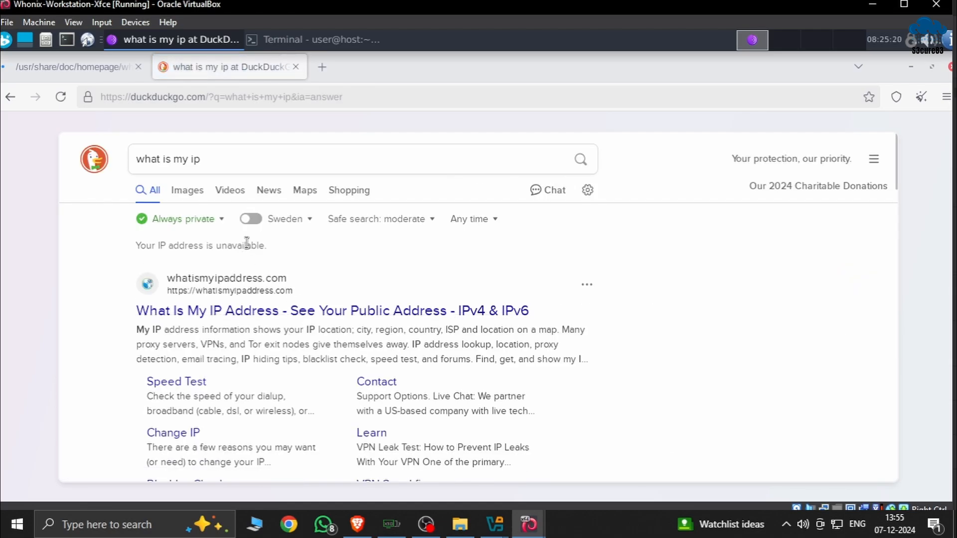
Open the whatismyipaddress.com result, examine the reported IP addresses and location, and disagree to the site's privacy consent
left_click(253, 312)
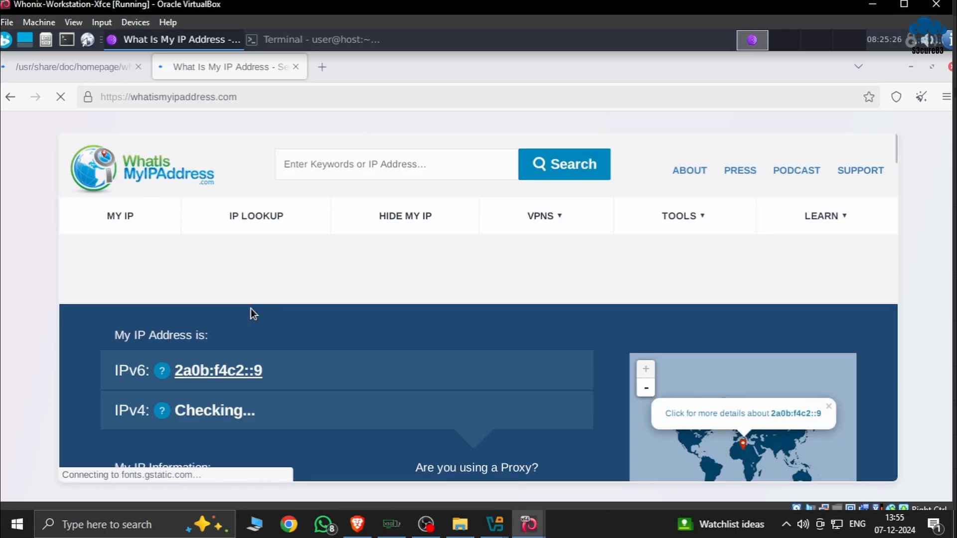
scroll(254, 310, "down", 3)
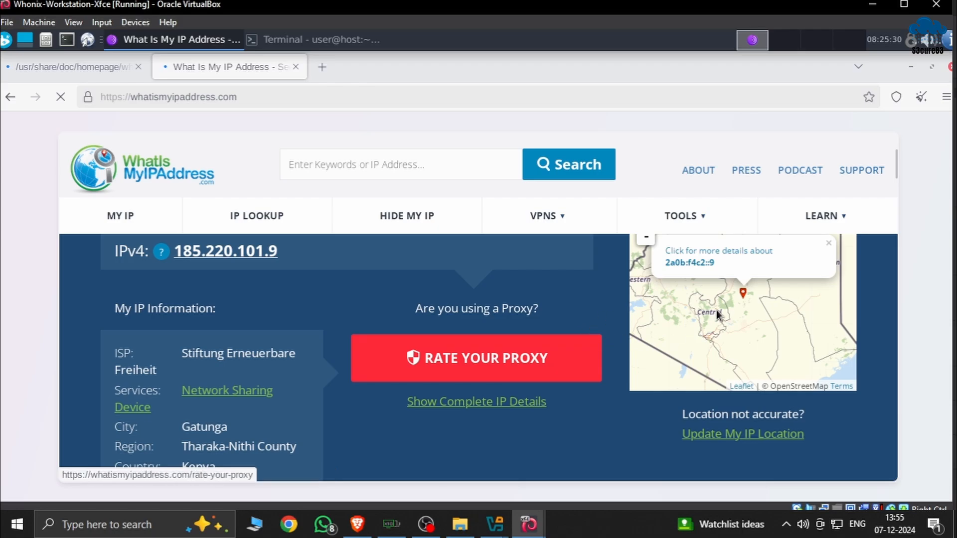
scroll(260, 378, "down", 1)
scroll(229, 375, "up", 3)
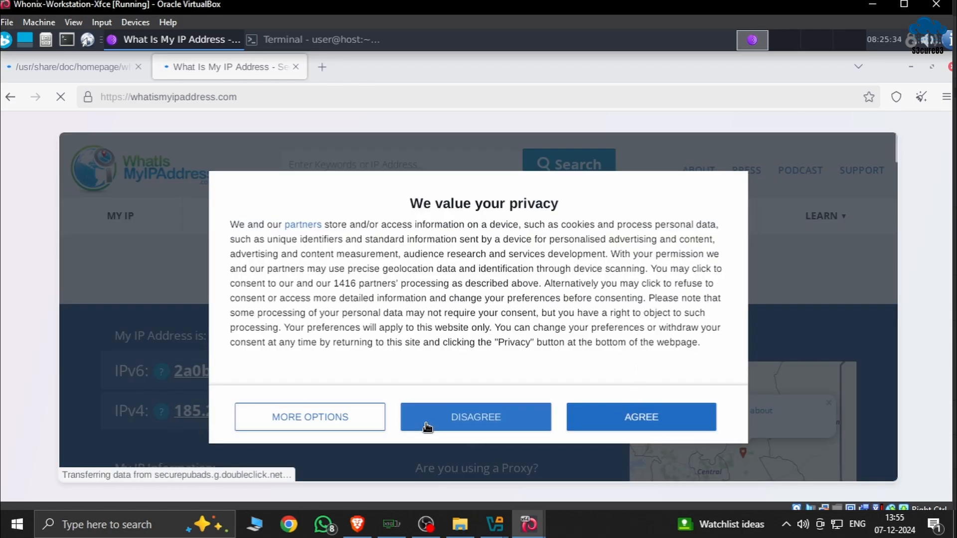
left_click(427, 427)
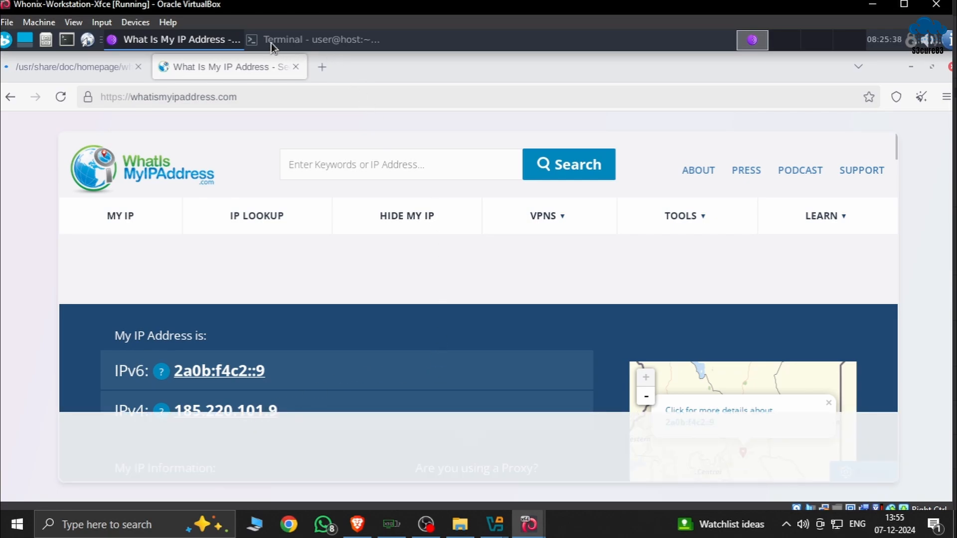
Open a new browser tab, close the IP address page, and shut down the Workstation by running "poweroff" in its terminal
left_click(320, 69)
left_click(299, 70)
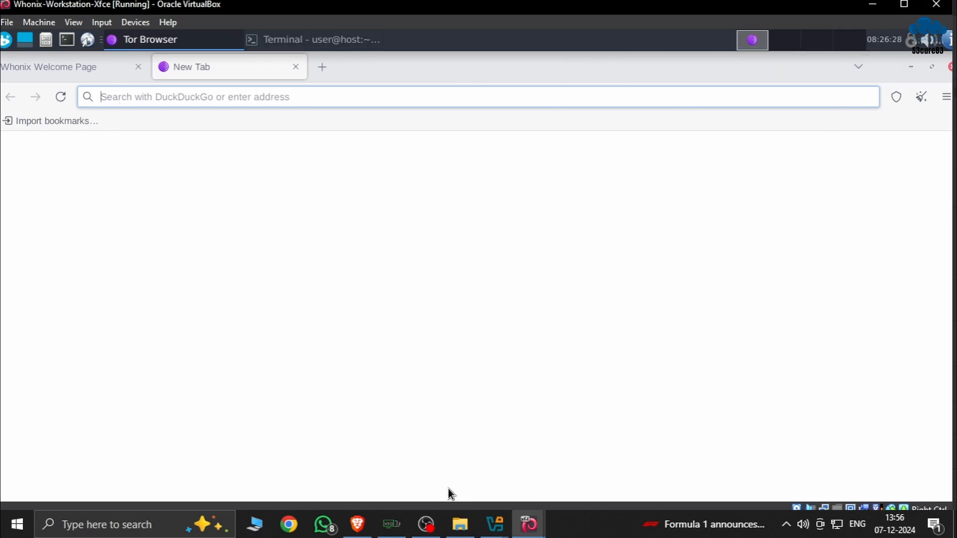
left_click(291, 40)
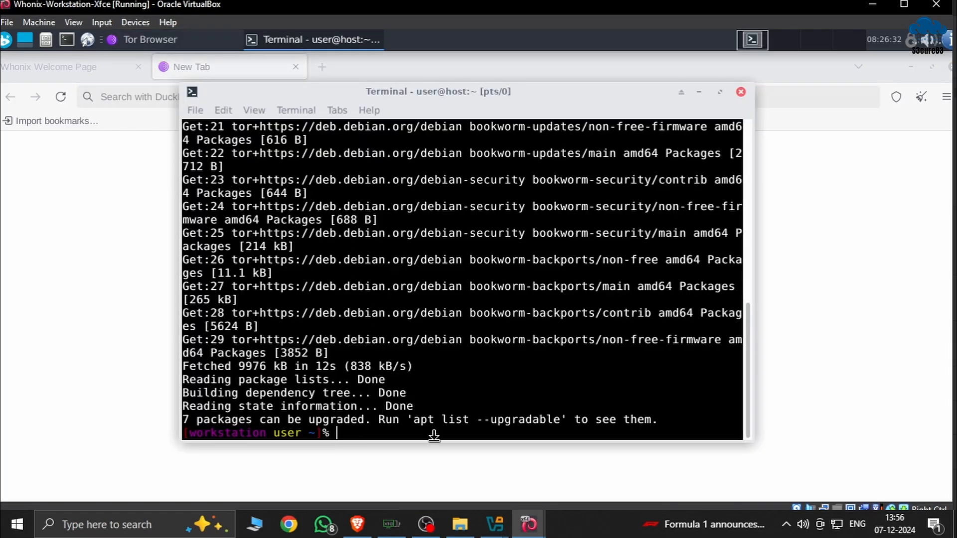
type("poweroff")
key("Return")
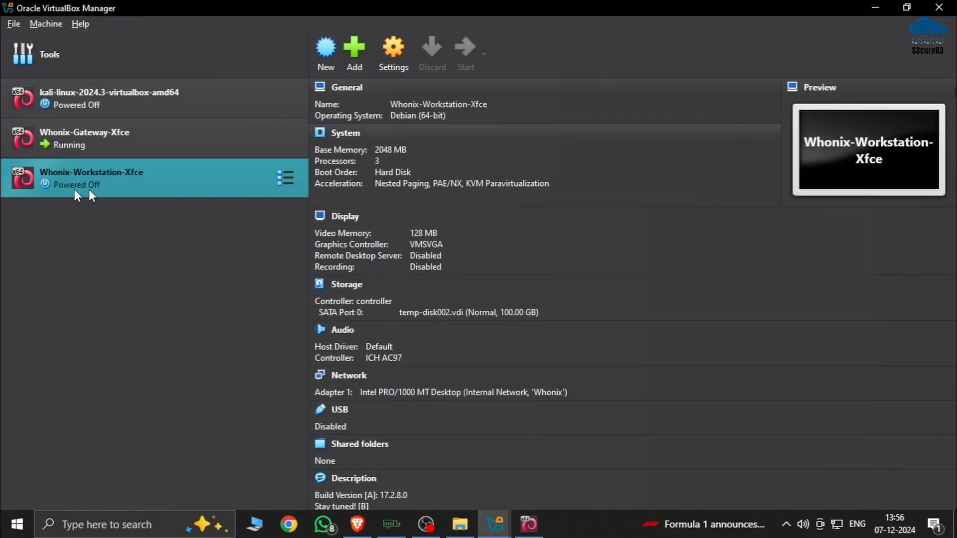
Switch to the running Whonix-Gateway-Xfce machine, restore its terminal window and run "poweroff" to shut it down
left_click(497, 529)
left_click(443, 474)
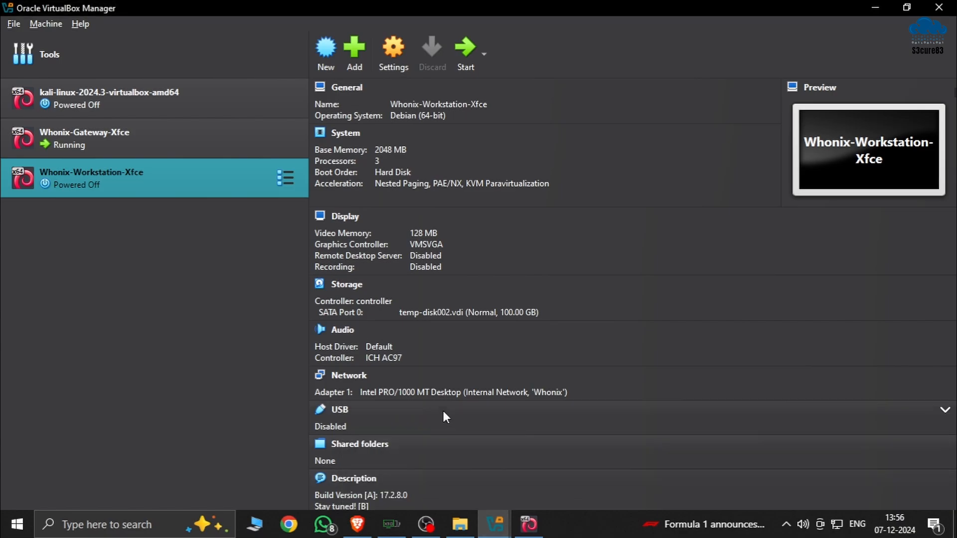
left_click(495, 524)
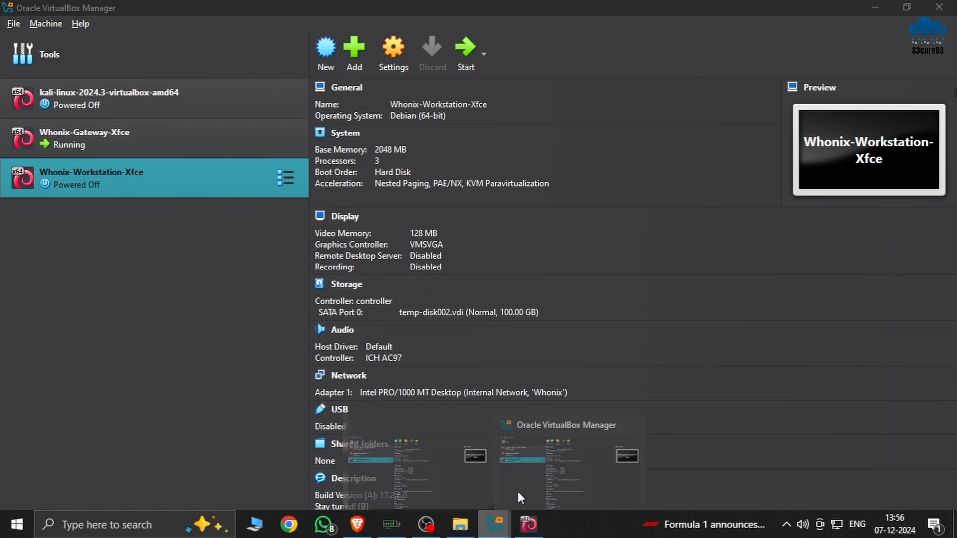
left_click(551, 464)
left_click(528, 524)
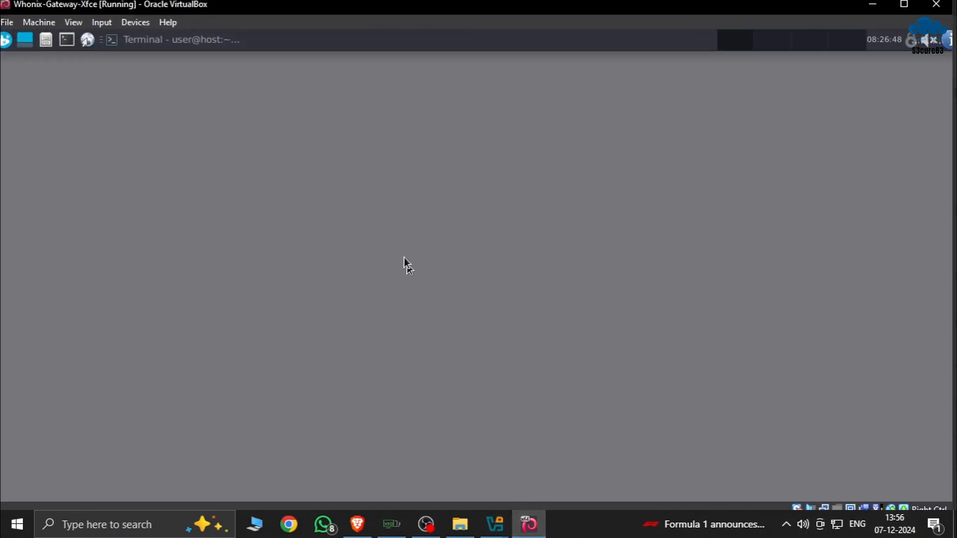
left_click(197, 43)
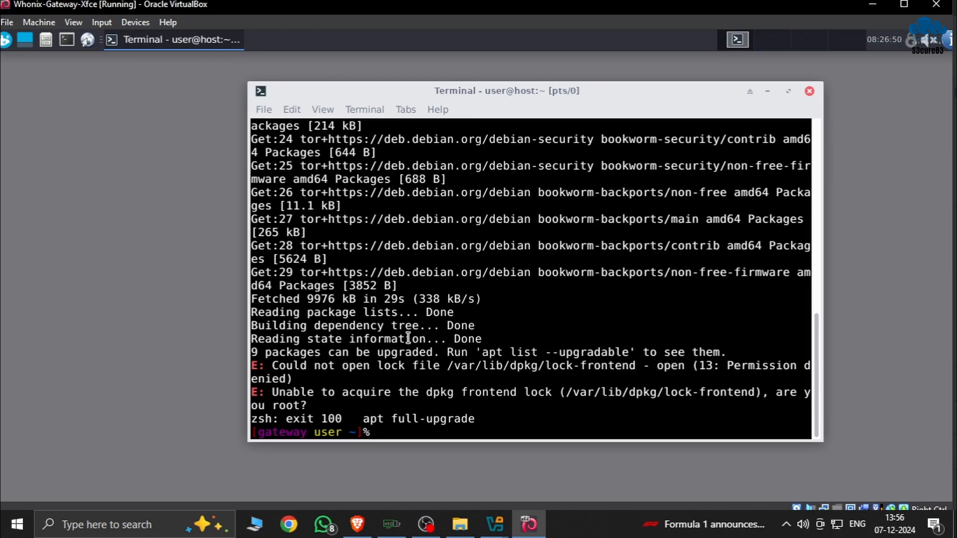
type("poweroff")
key("Return")
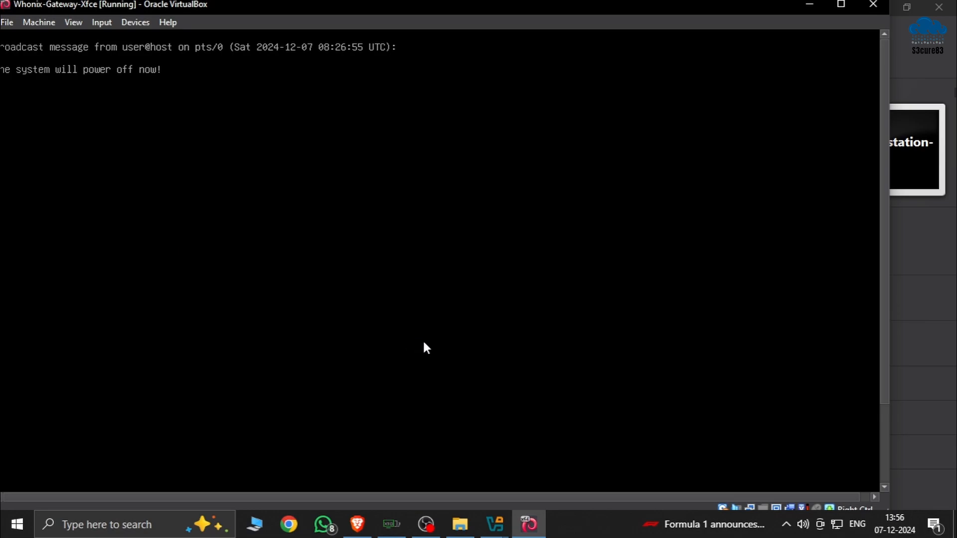